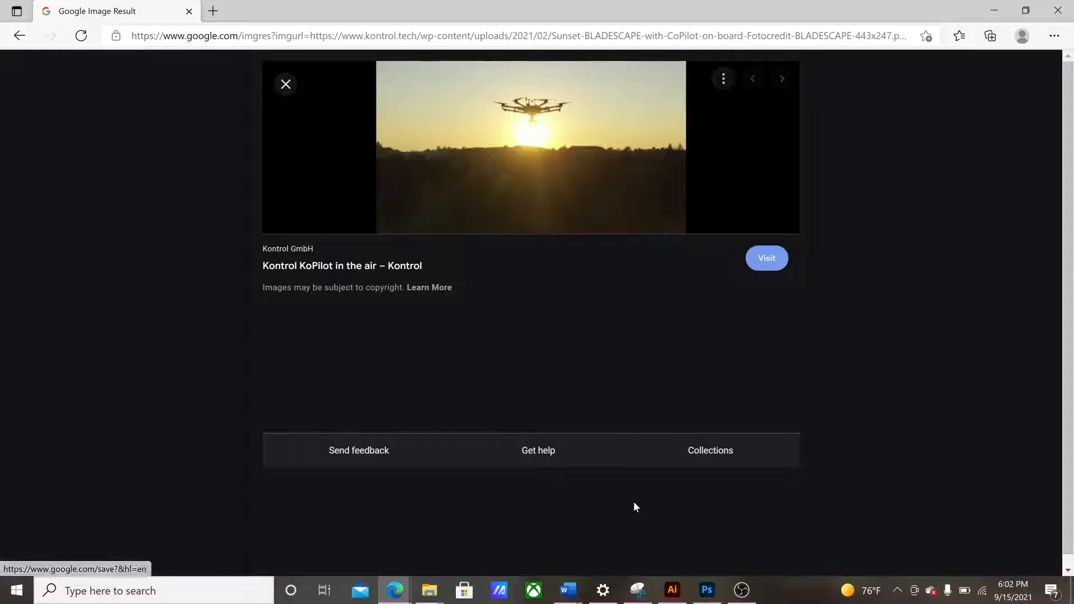
Switch to Photoshop and crop the drone photo in Project.png to 200 x 200 px at 72 px/in.
left_click(703, 594)
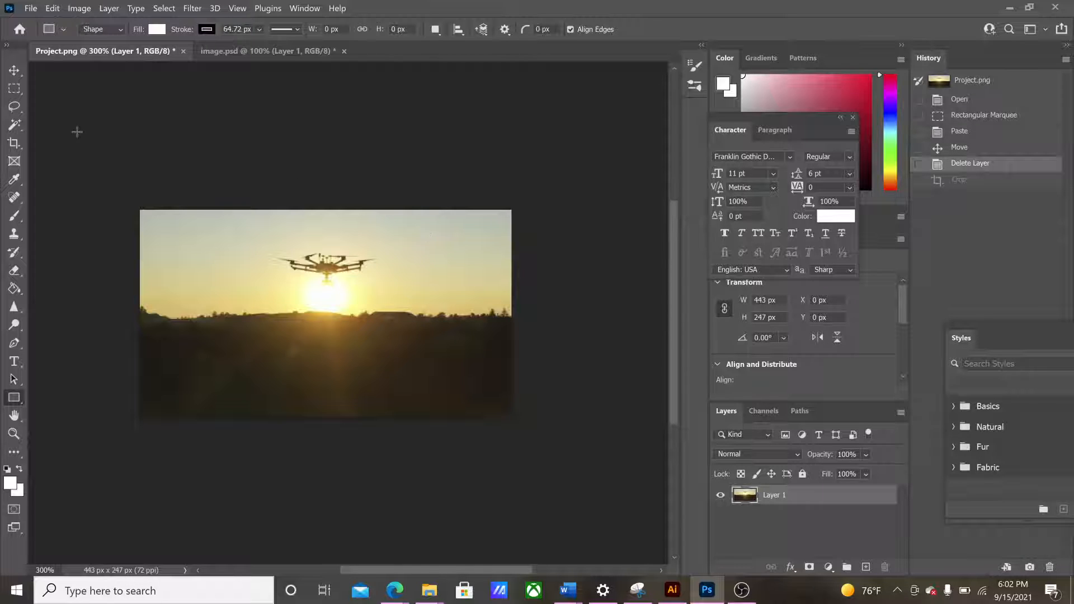
left_click(15, 143)
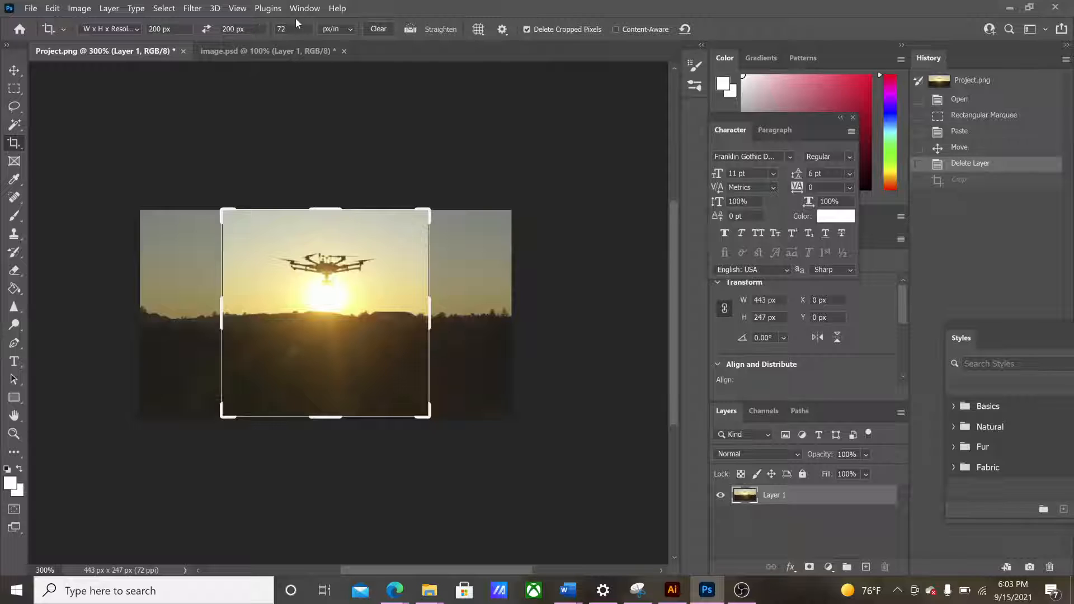
right_click(15, 145)
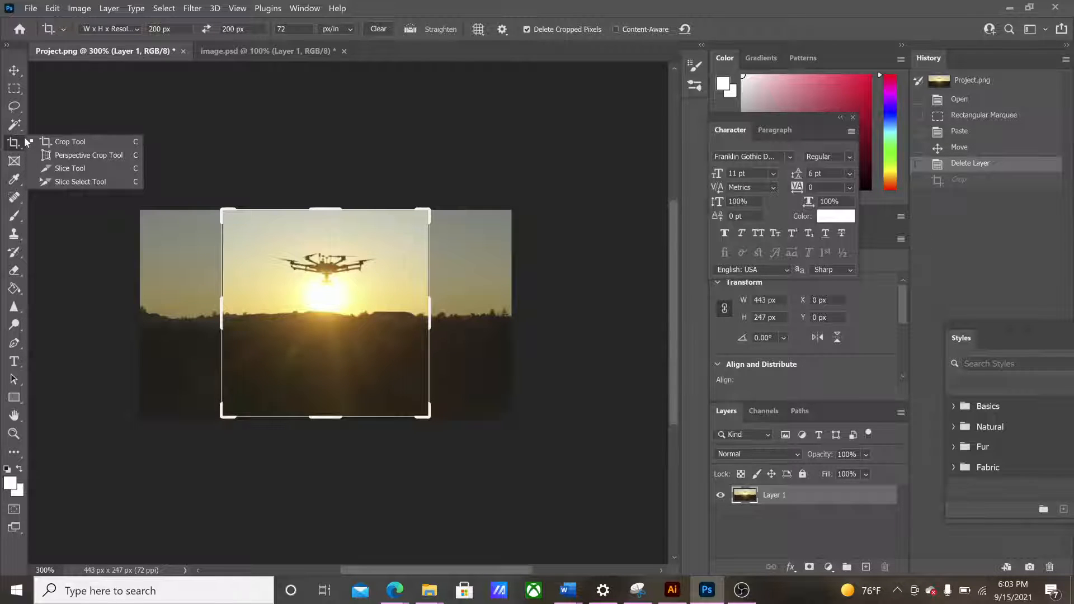
left_click_drag(186, 28, 75, 24)
type("200")
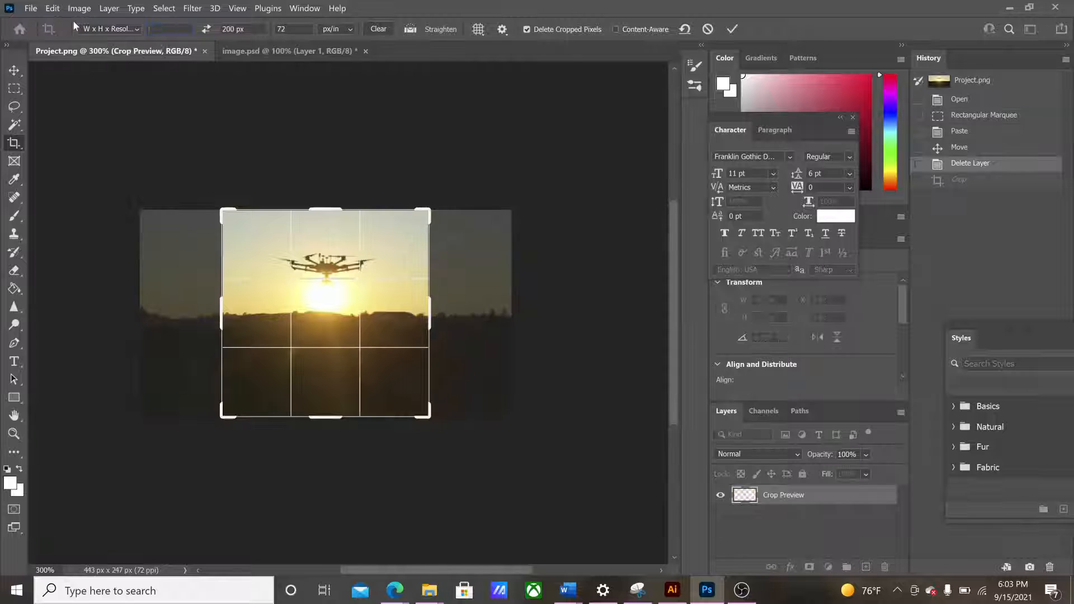
key("Tab")
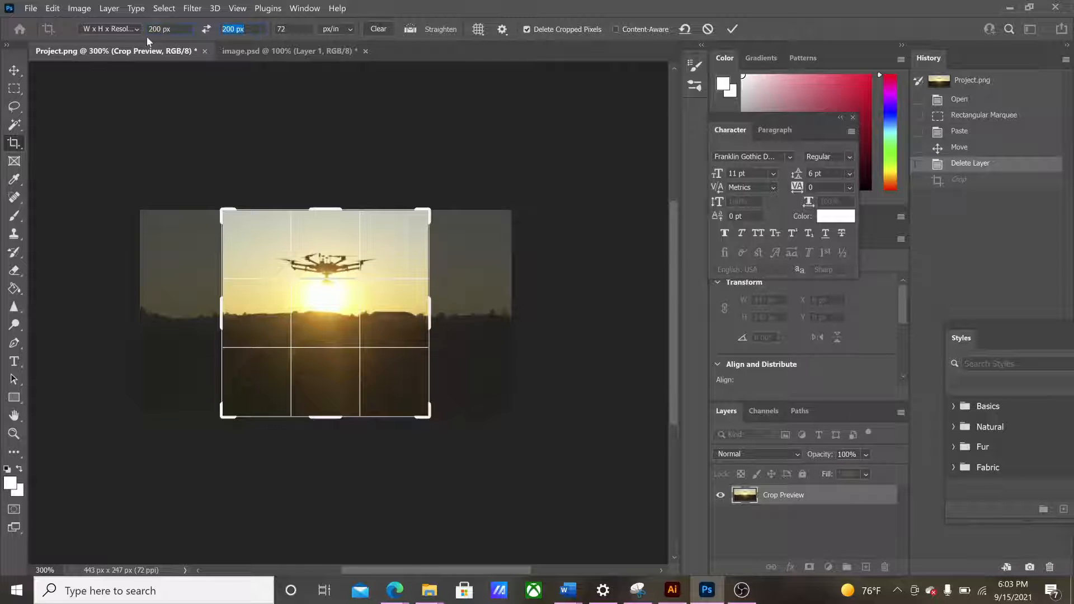
key("BackSpace")
type("200")
left_click(300, 29)
left_click(733, 29)
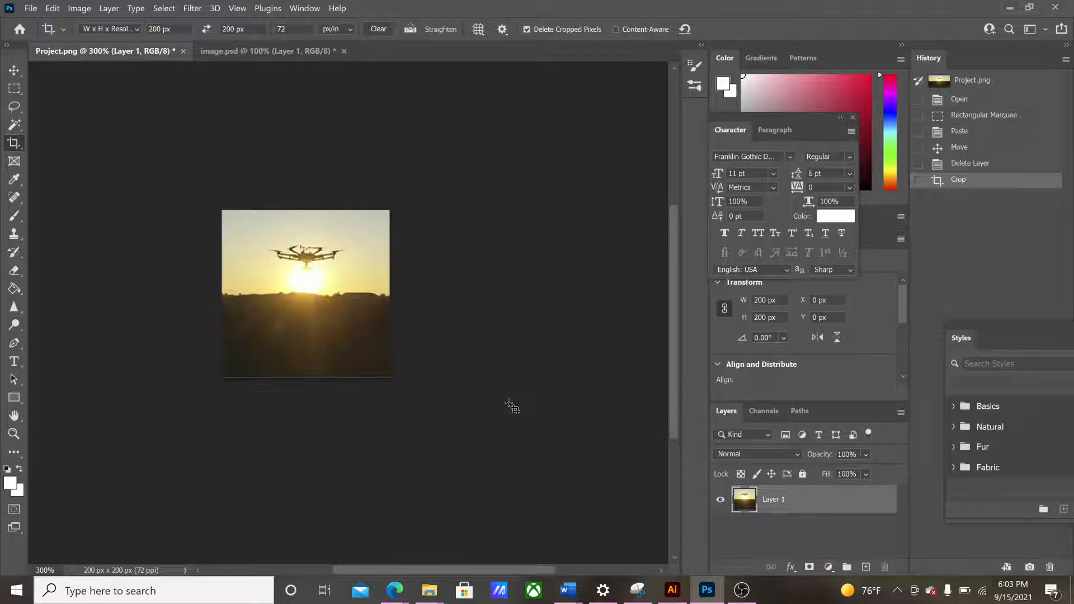
Switch to Illustrator and create a new Web-Large document of 1920 x 1080 px.
left_click(673, 591)
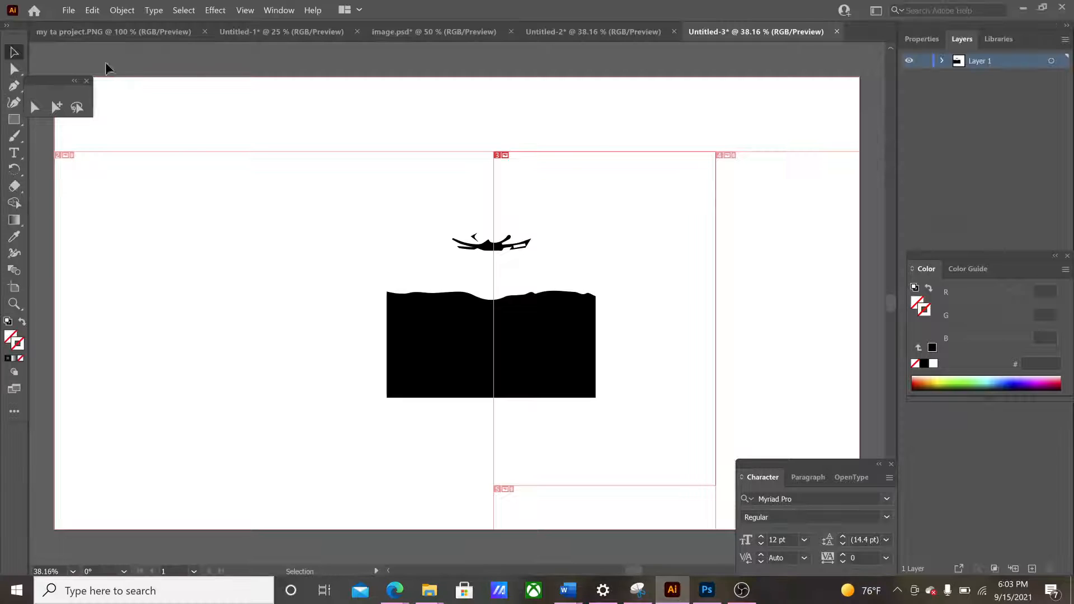
left_click(36, 33)
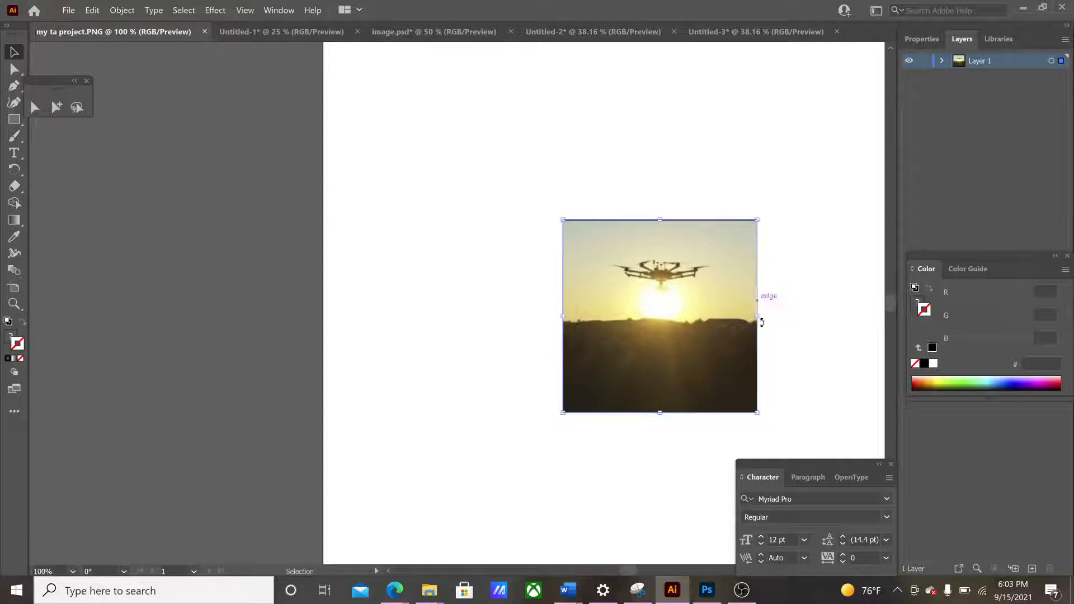
left_click(68, 10)
left_click(79, 23)
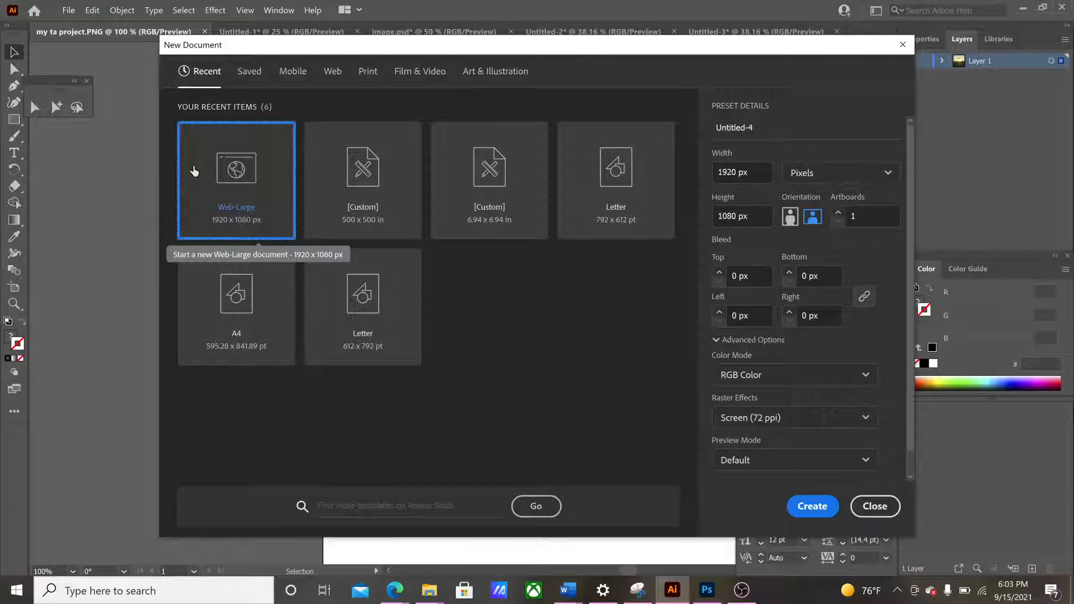
left_click(820, 506)
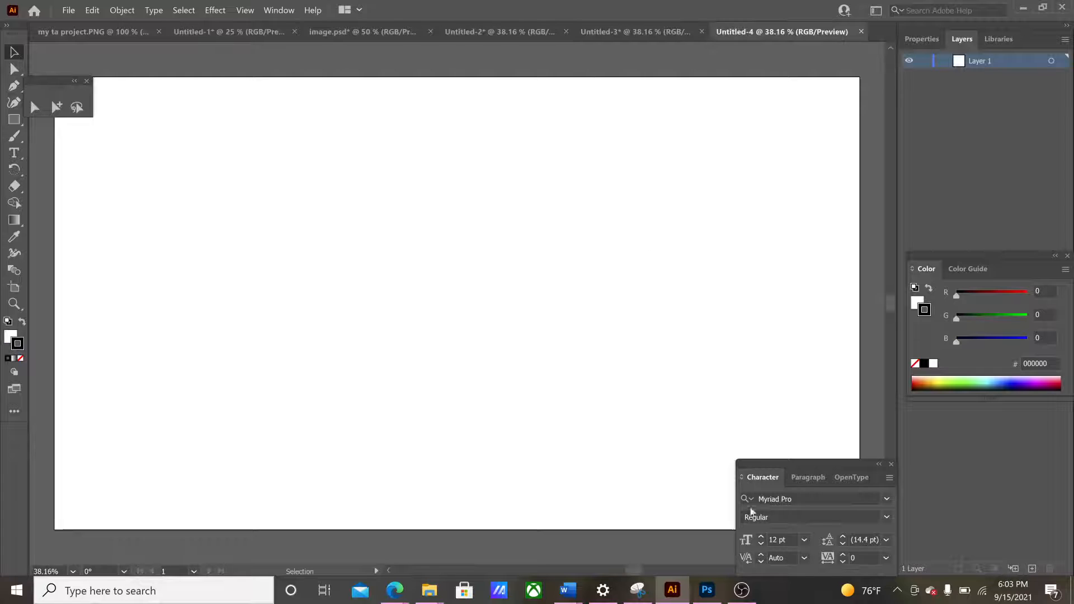
Bring the drone photo from my ta project.PNG into the new Untitled-4 document.
left_click(39, 32)
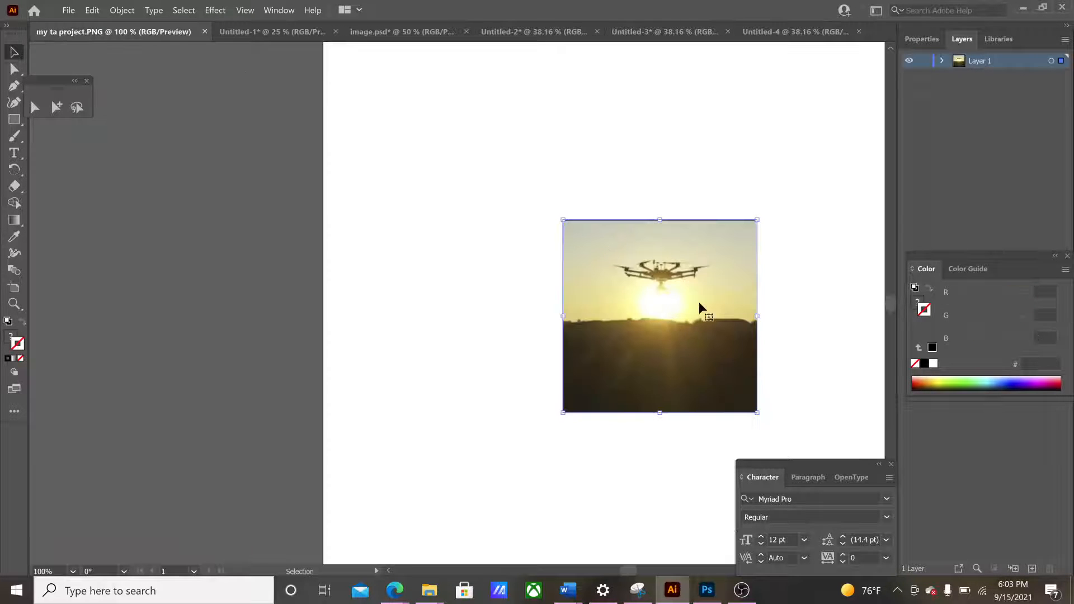
left_click_drag(699, 306, 458, 311)
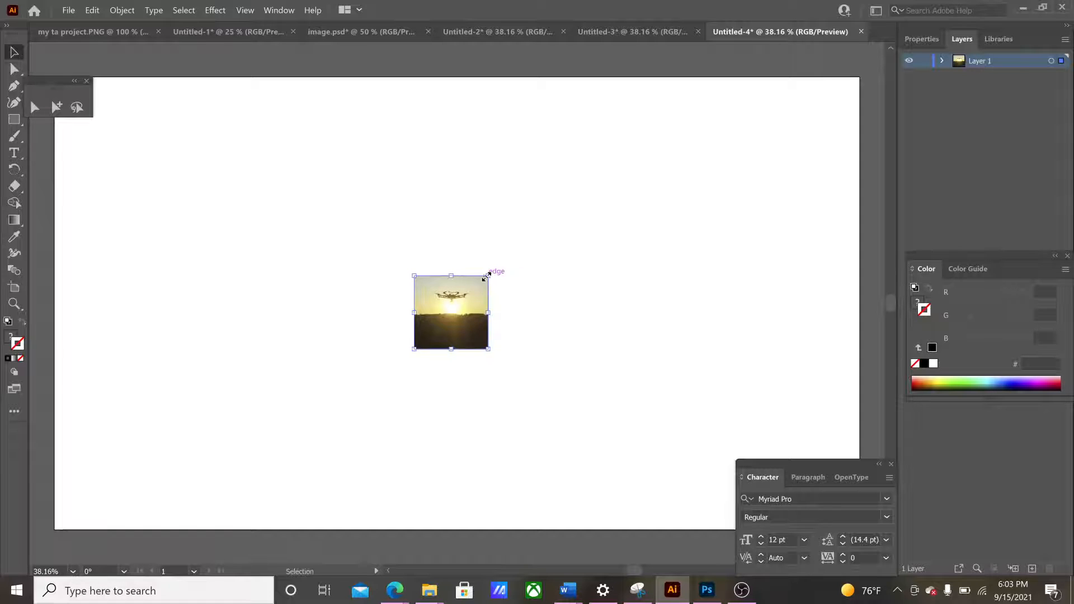
left_click_drag(487, 276, 614, 188)
key("ctrl+z")
left_click(69, 10)
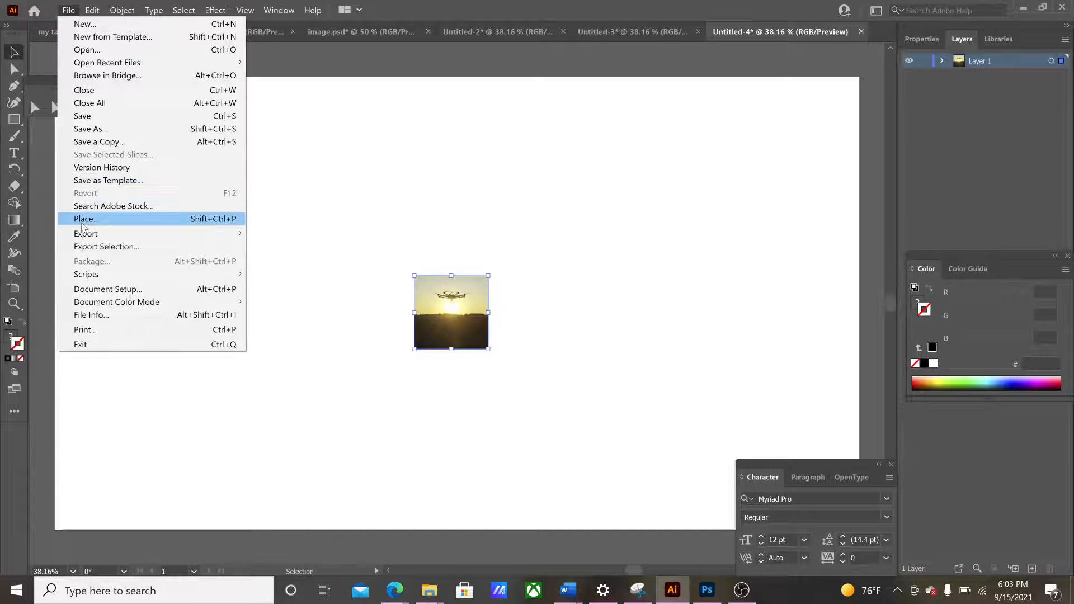
left_click(488, 287)
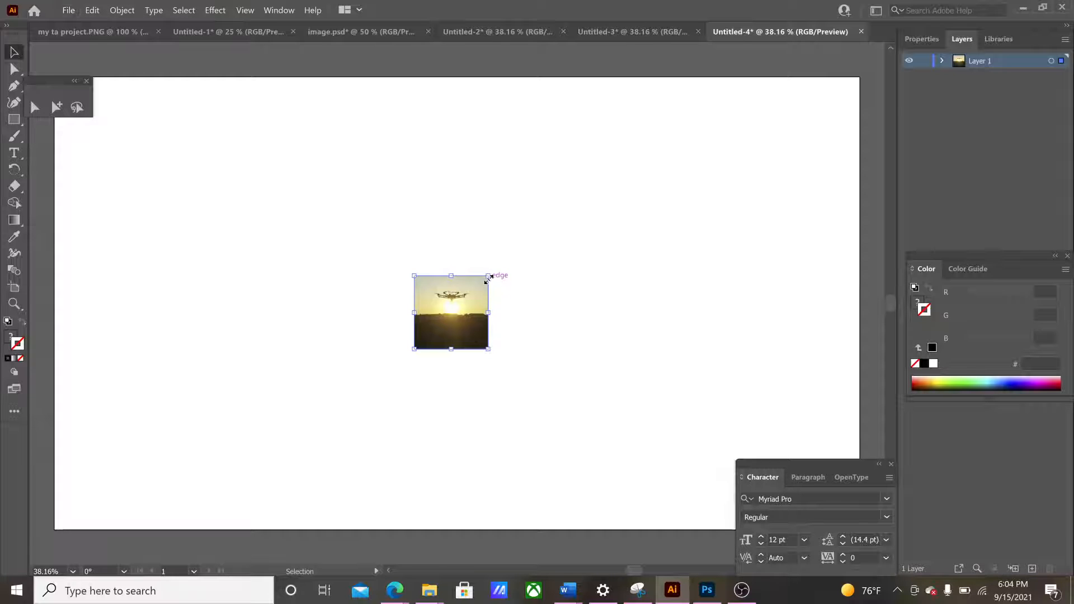
Enlarge the drone photo proportionally near the artboard's centre and convert it to vector shapes with Image Trace Make and Expand.
left_click_drag(488, 277, 603, 162)
left_click_drag(565, 241, 521, 282)
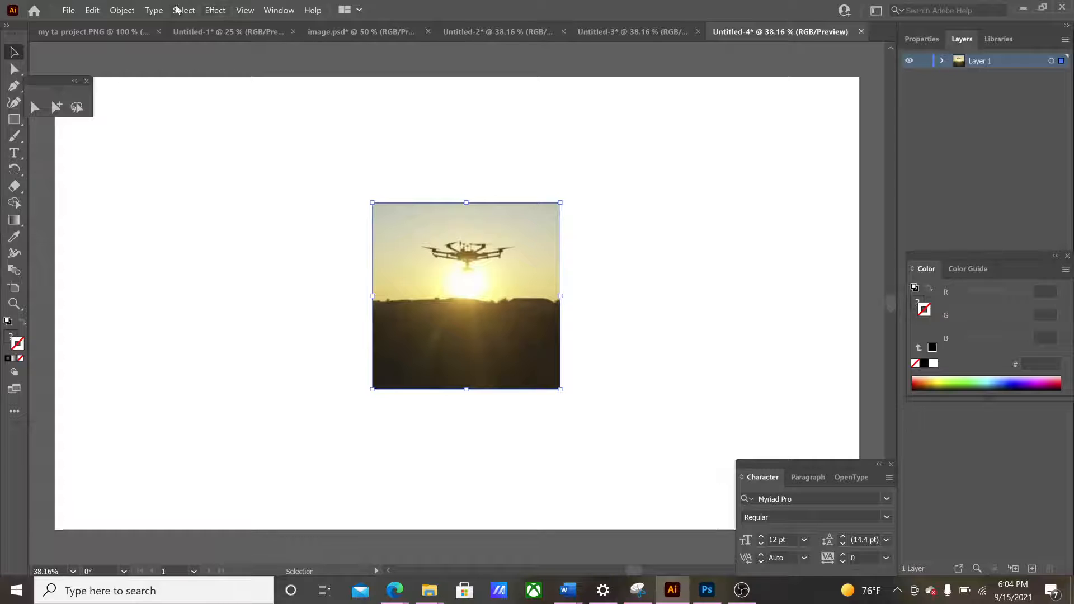
left_click(122, 11)
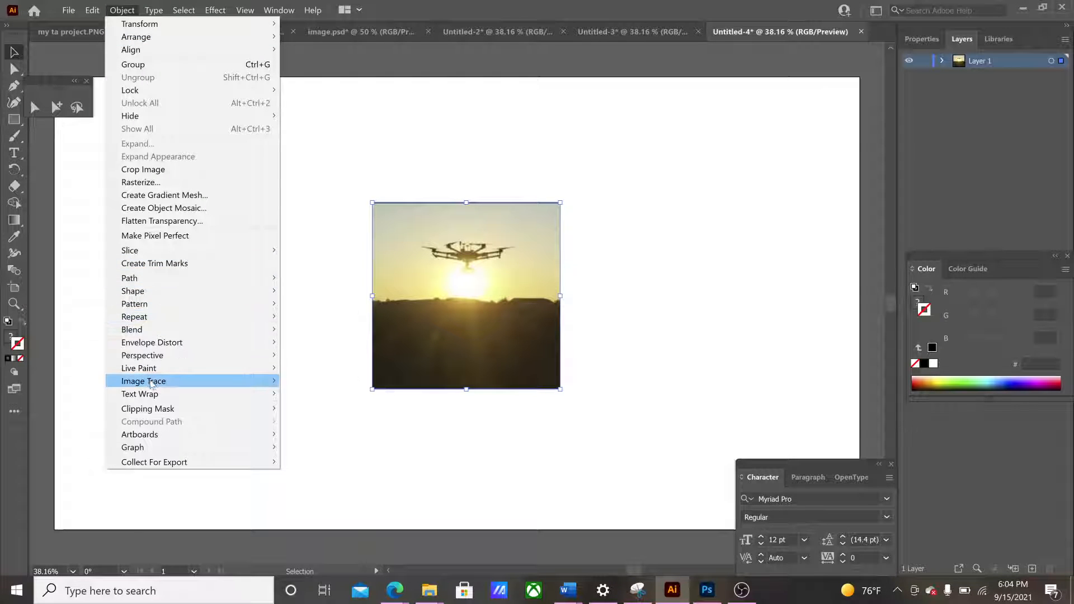
mouse_move(150, 383)
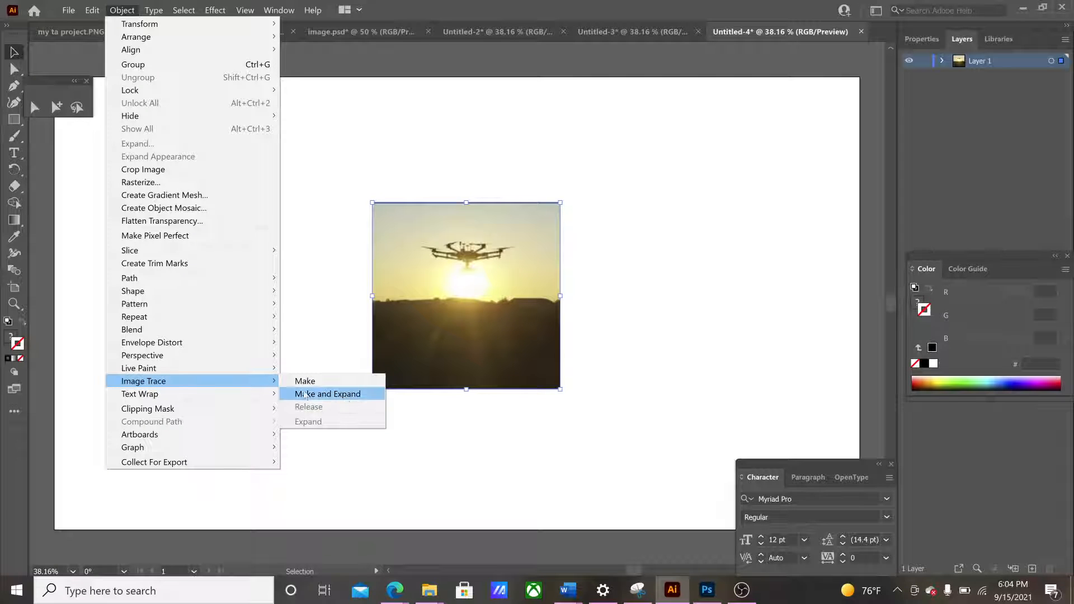
left_click(339, 395)
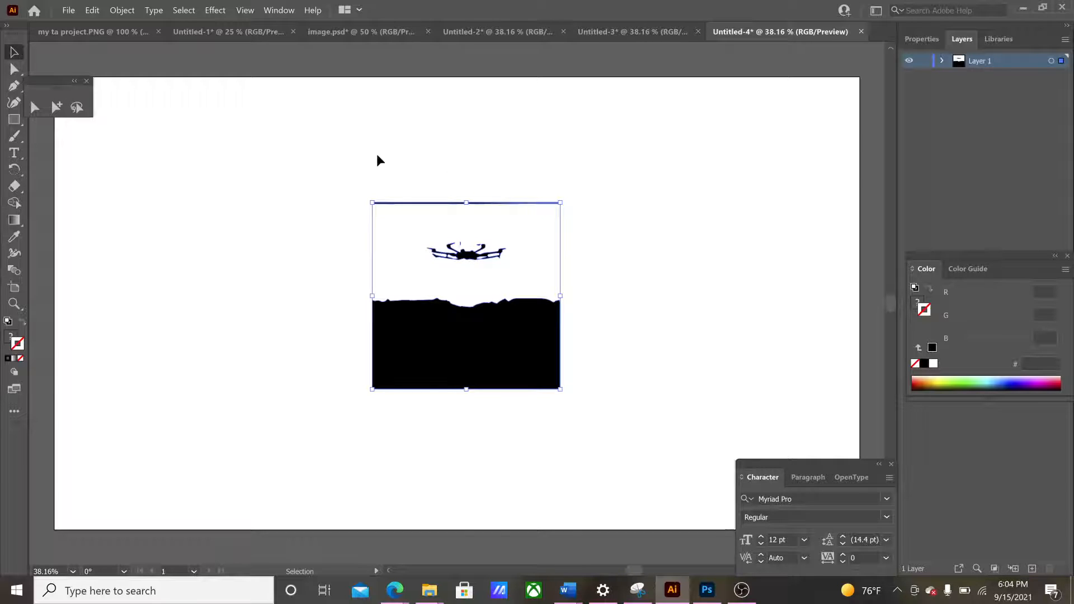
Apply the Round Corners effect to the traced artwork with a radius of 1440 px.
left_click(222, 11)
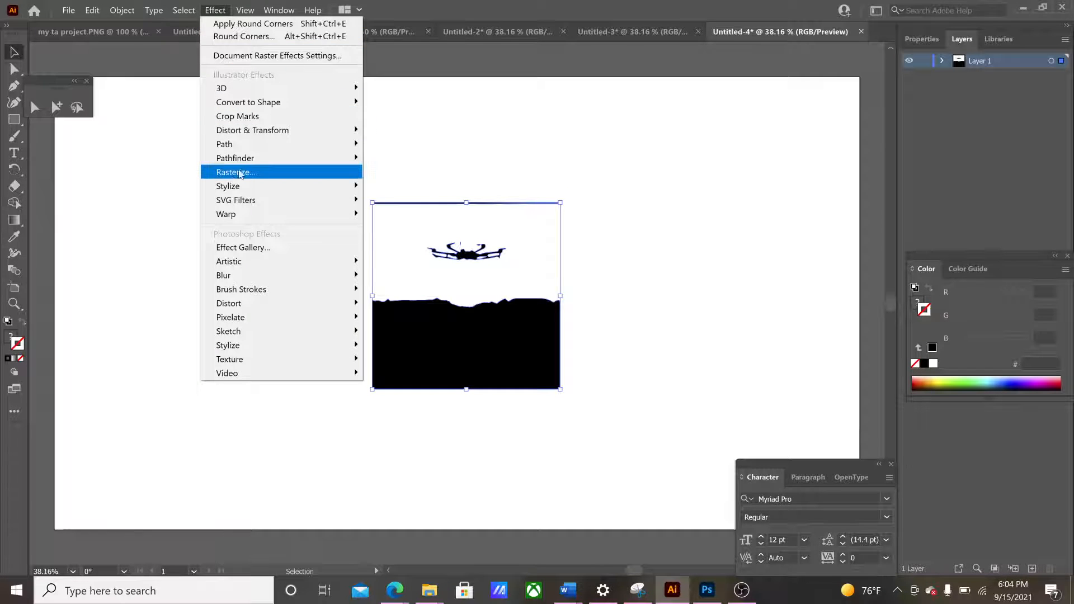
mouse_move(231, 184)
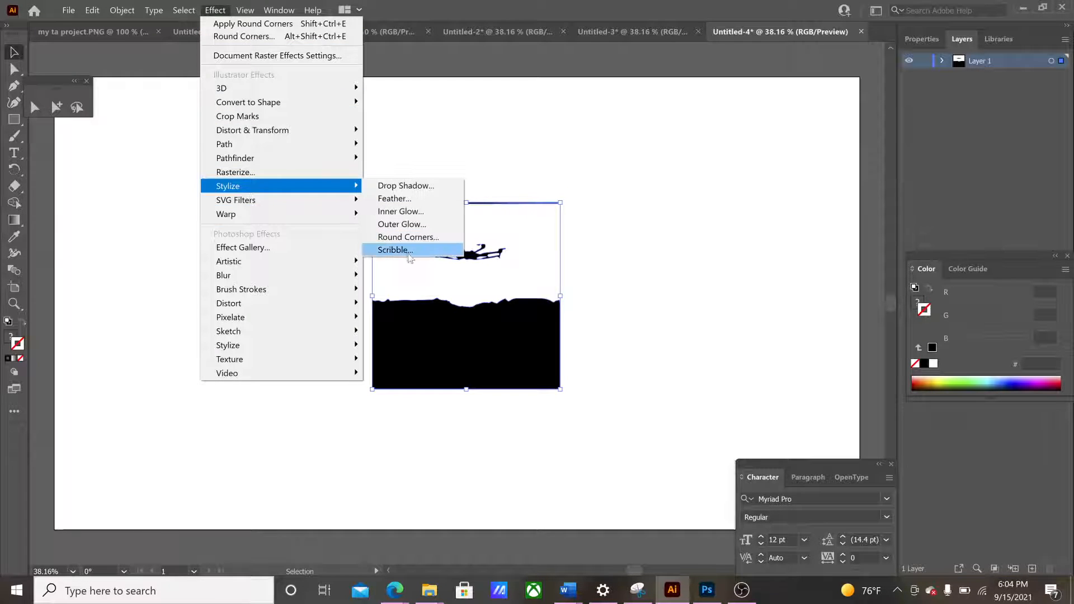
left_click(391, 237)
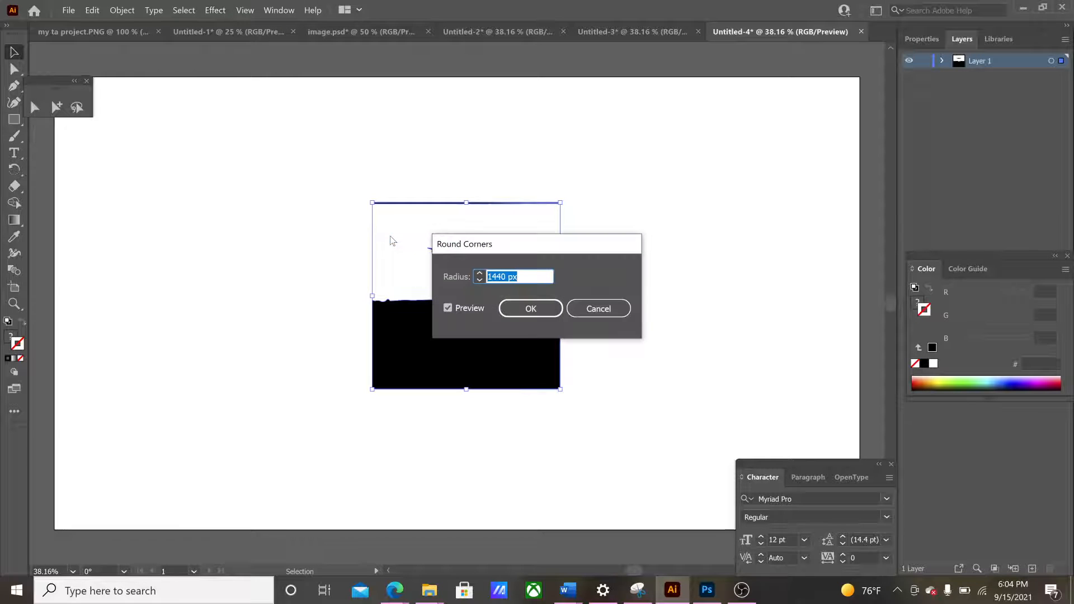
left_click(531, 308)
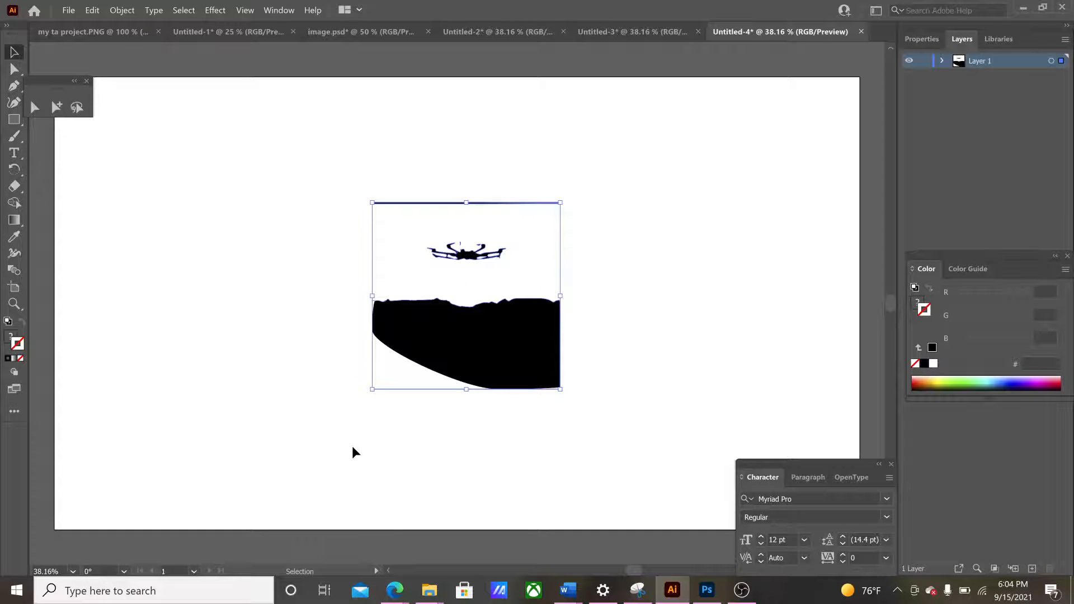
key("p")
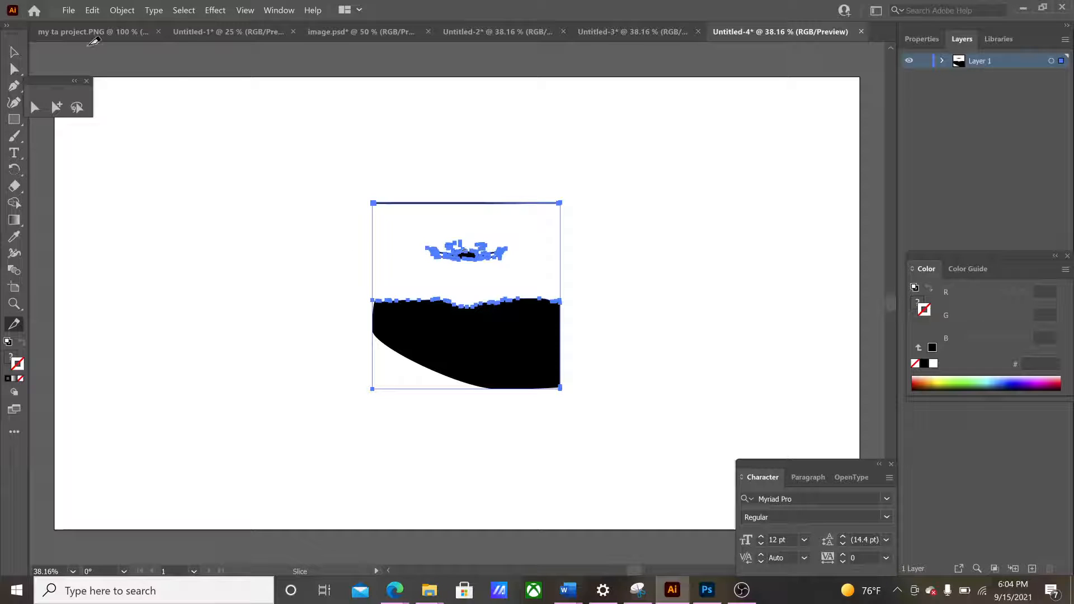
left_click(12, 50)
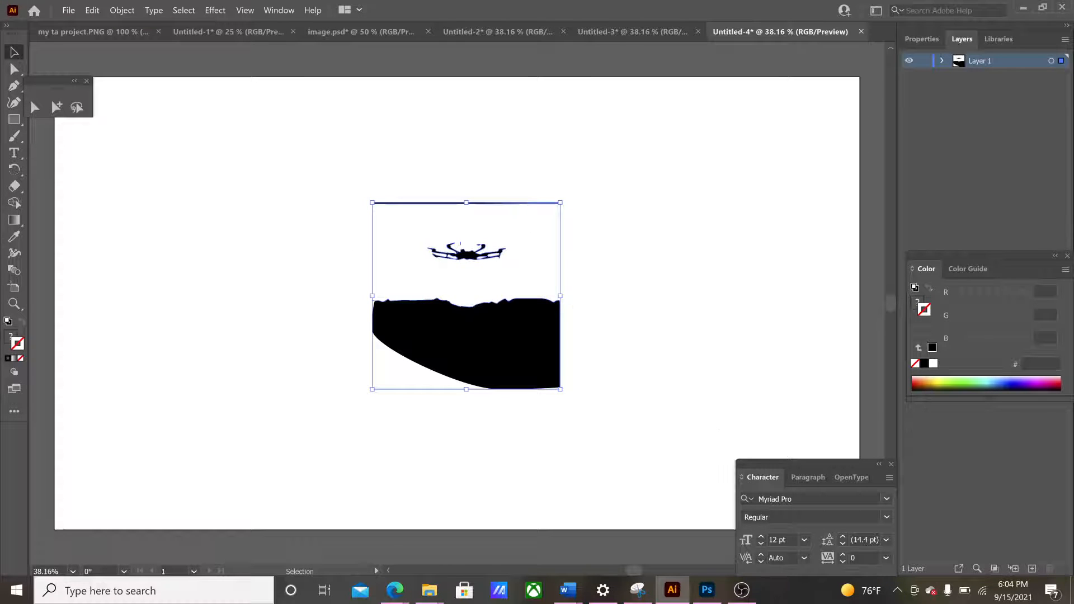
Switch to image.psd in Photoshop and draw a vertical line about 538 px long through the drone's centre with the Line tool.
left_click(706, 591)
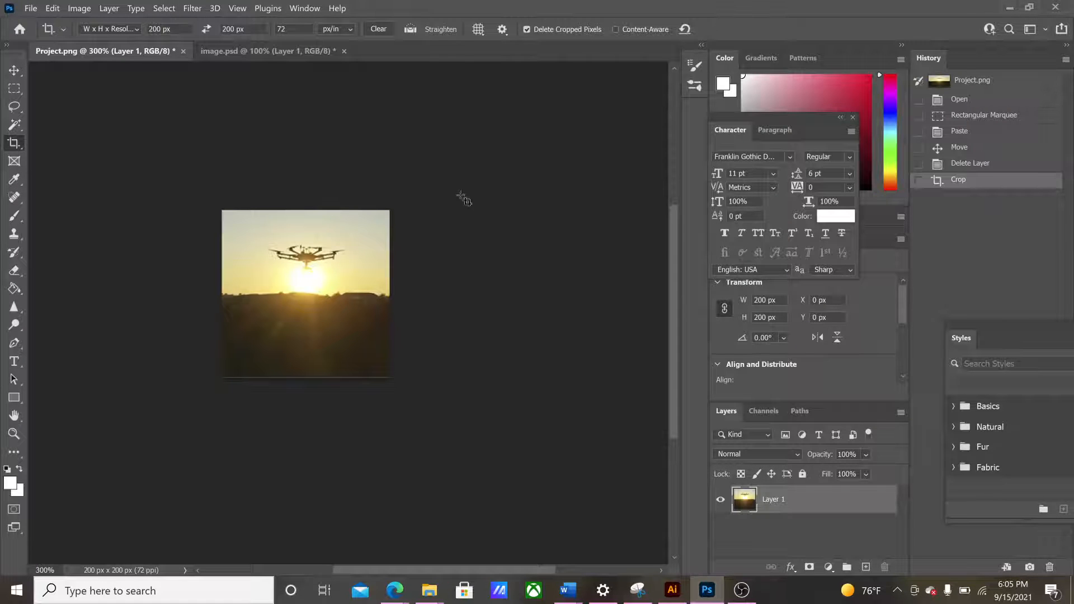
left_click(206, 52)
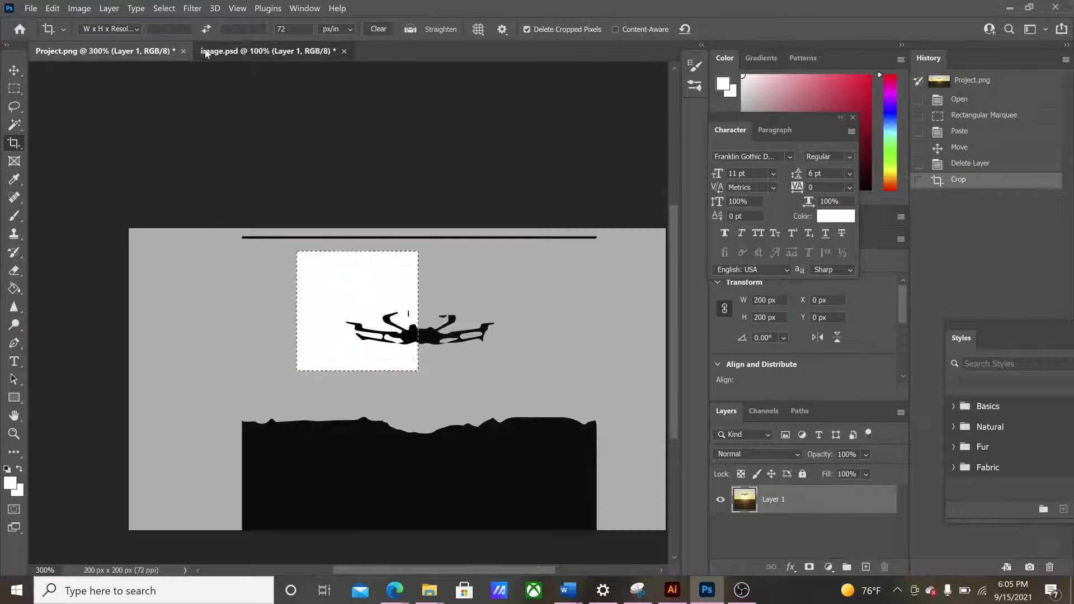
left_click(14, 70)
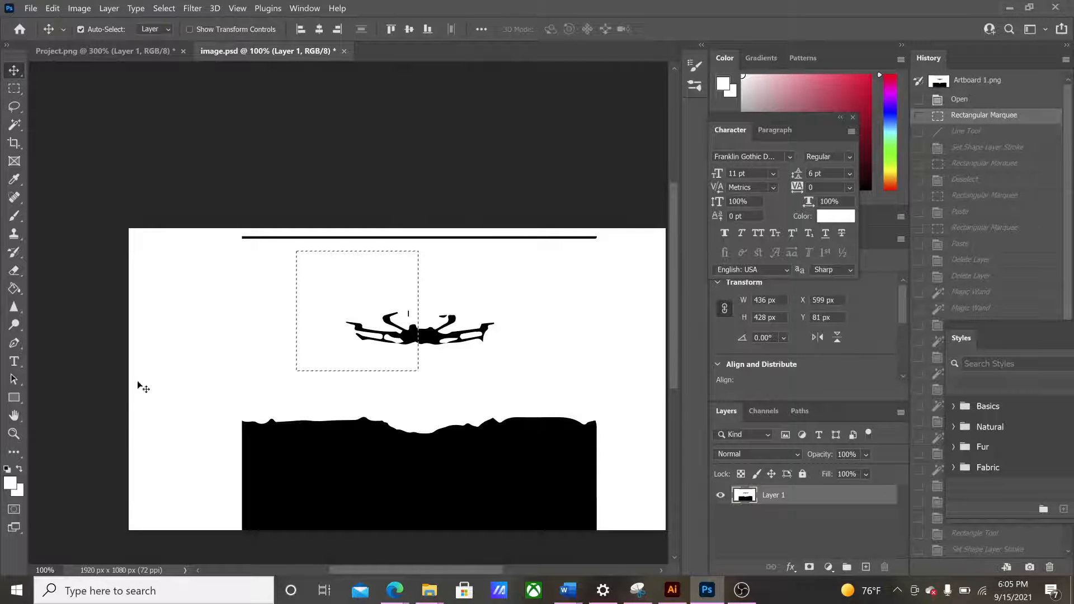
left_click(13, 397)
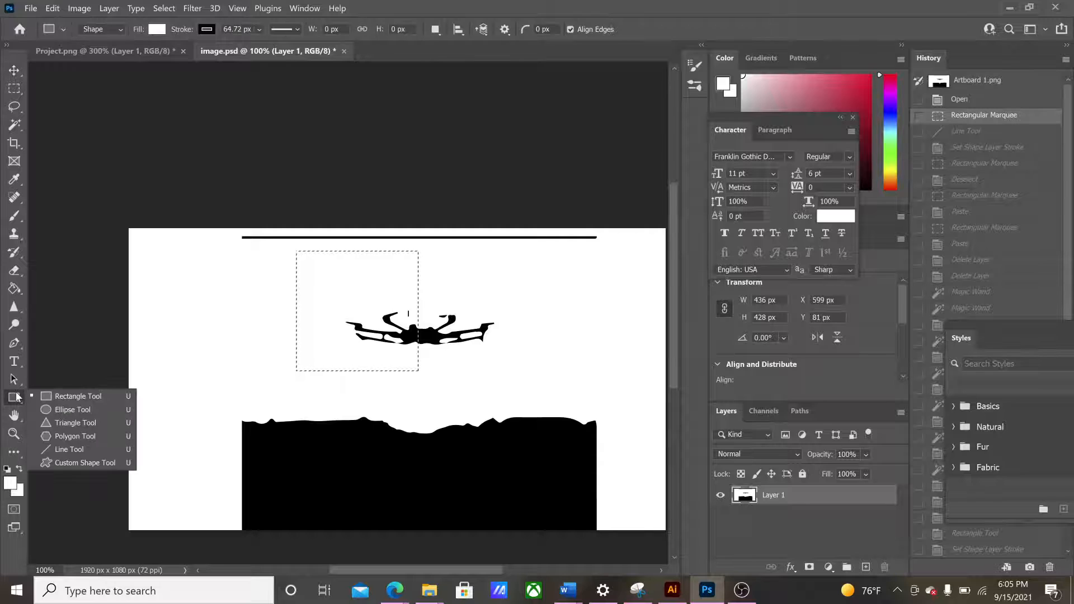
left_click(63, 450)
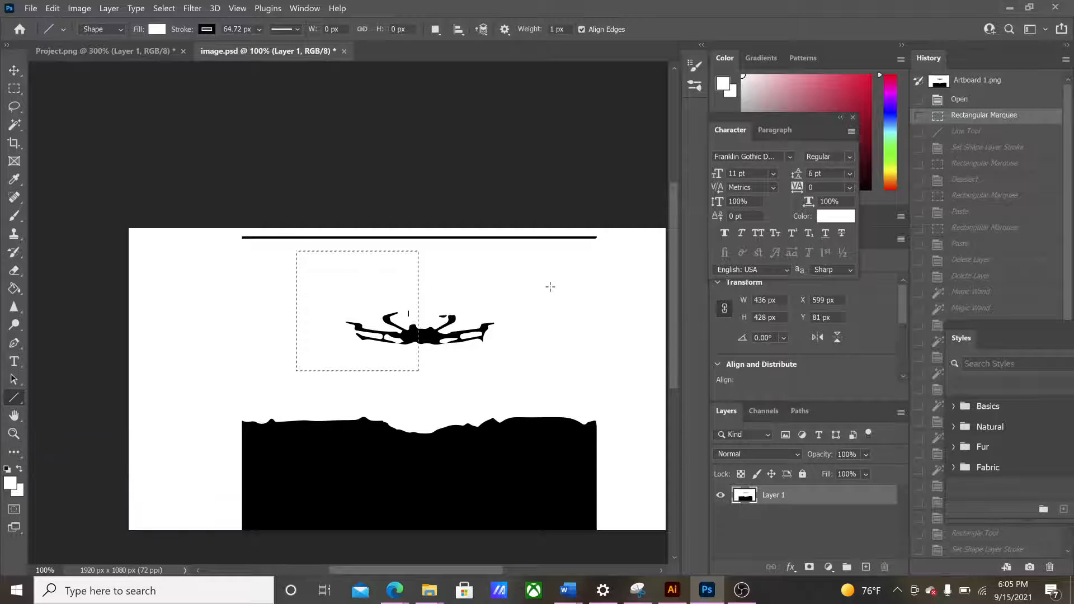
left_click_drag(420, 250, 418, 401)
left_click_drag(419, 400, 419, 401)
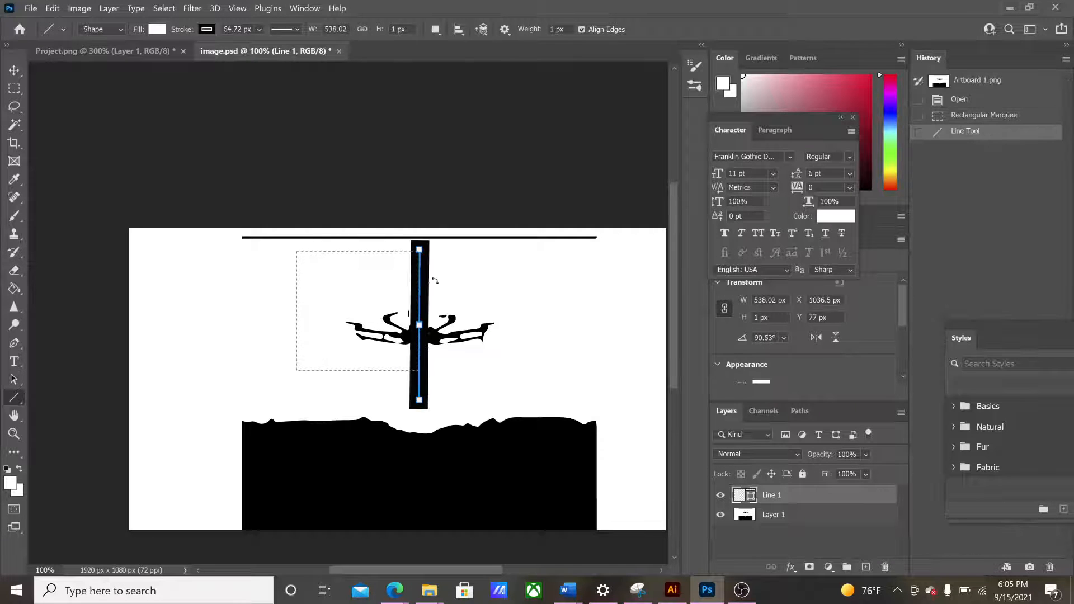
Set the vertical line's stroke width to 0.59 px.
left_click_drag(899, 312, 901, 357)
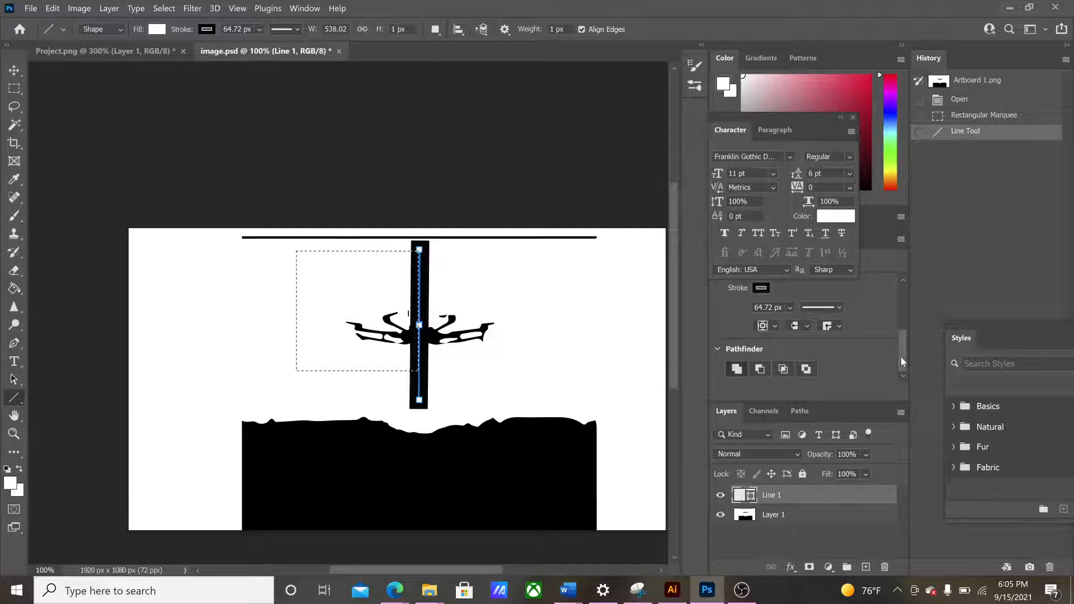
left_click(789, 308)
left_click_drag(826, 327, 782, 327)
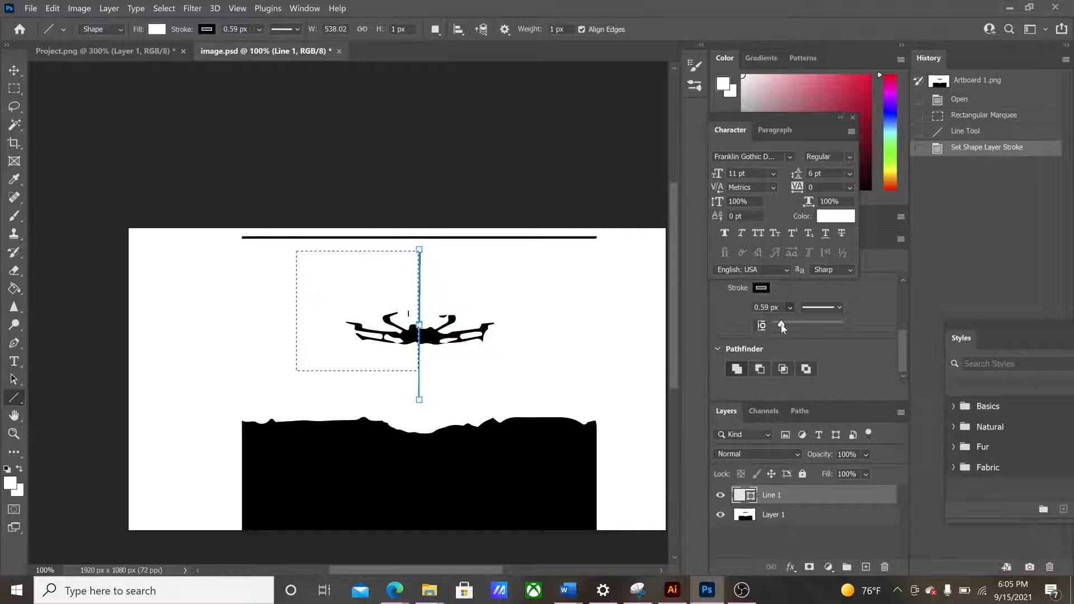
Clear the rectangular marquee selection over one half of the drone using the Rectangular Marquee tool.
left_click(14, 89)
left_click(18, 90)
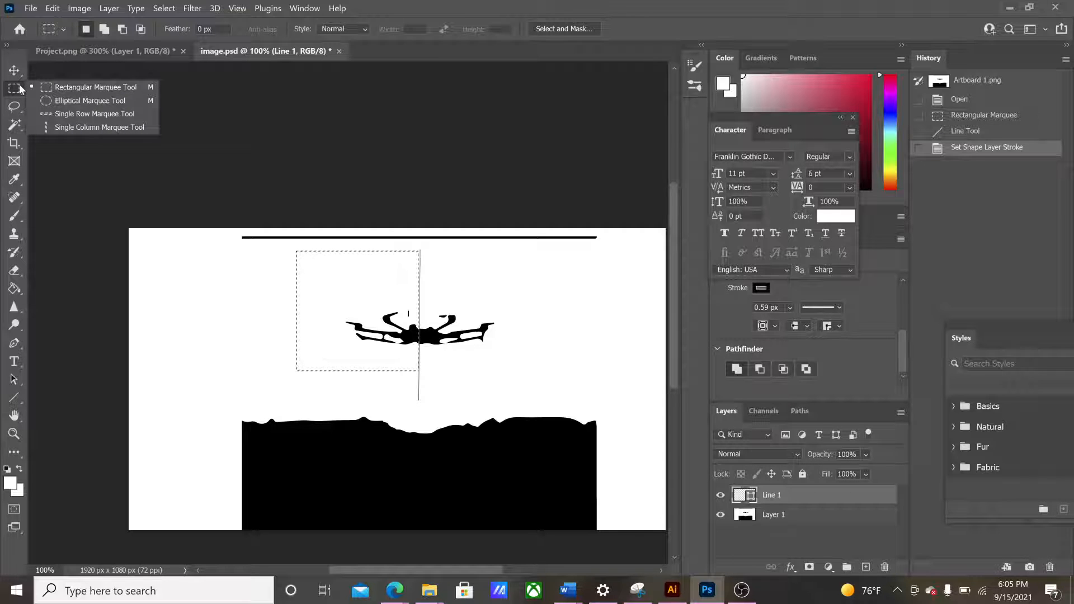
left_click(472, 358)
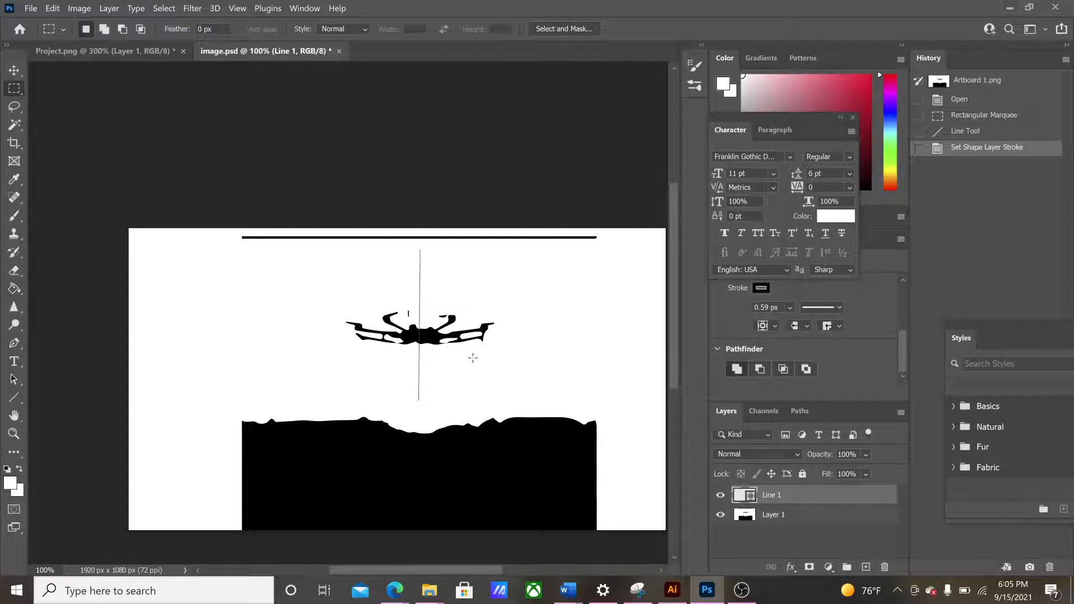
scroll(475, 363, "down", 1)
scroll(476, 363, "up", 2)
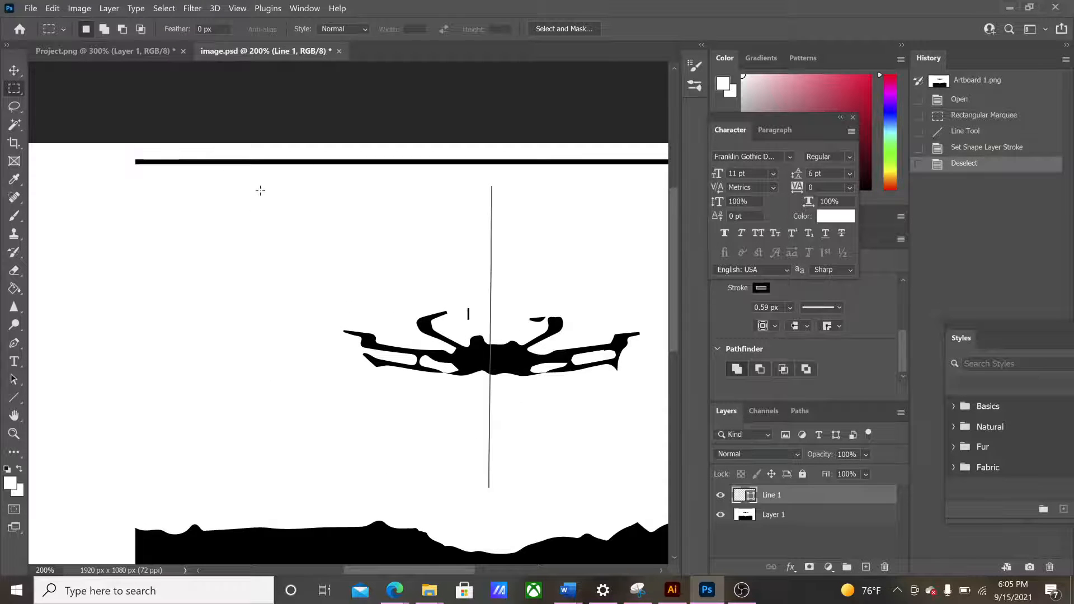
Copy the drone's left half, up to the centre line, from Layer 1 onto a new layer using a rectangular marquee selection.
left_click_drag(260, 190, 490, 411)
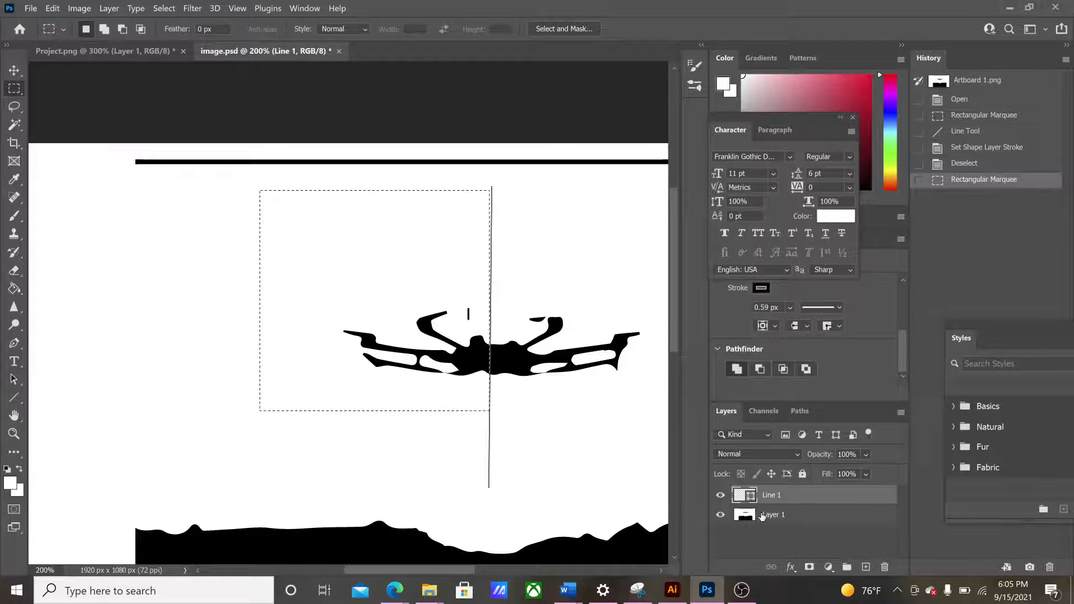
left_click(762, 516)
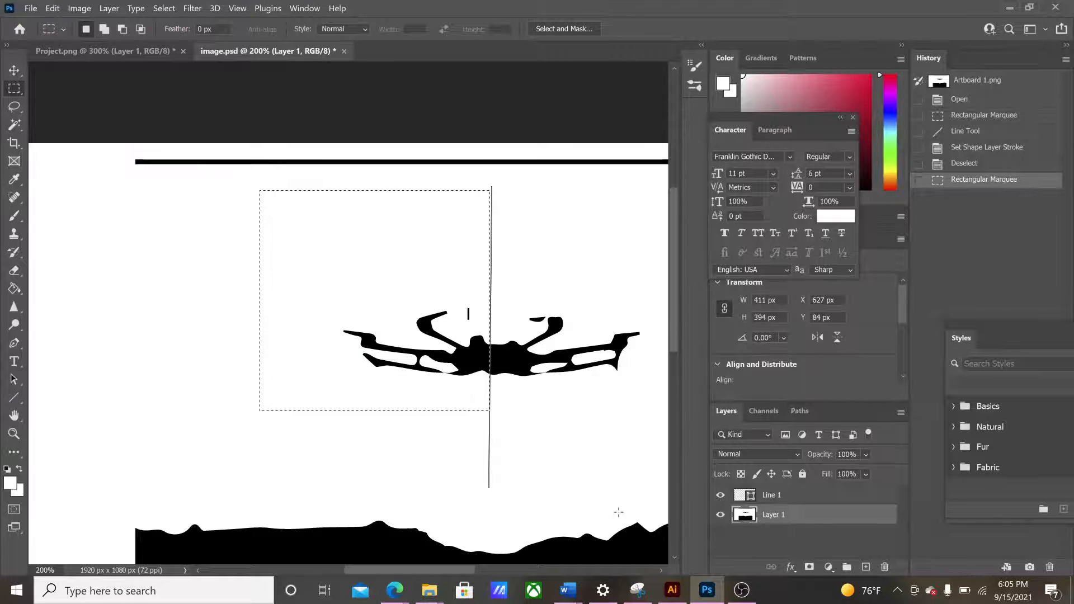
key("ctrl+v")
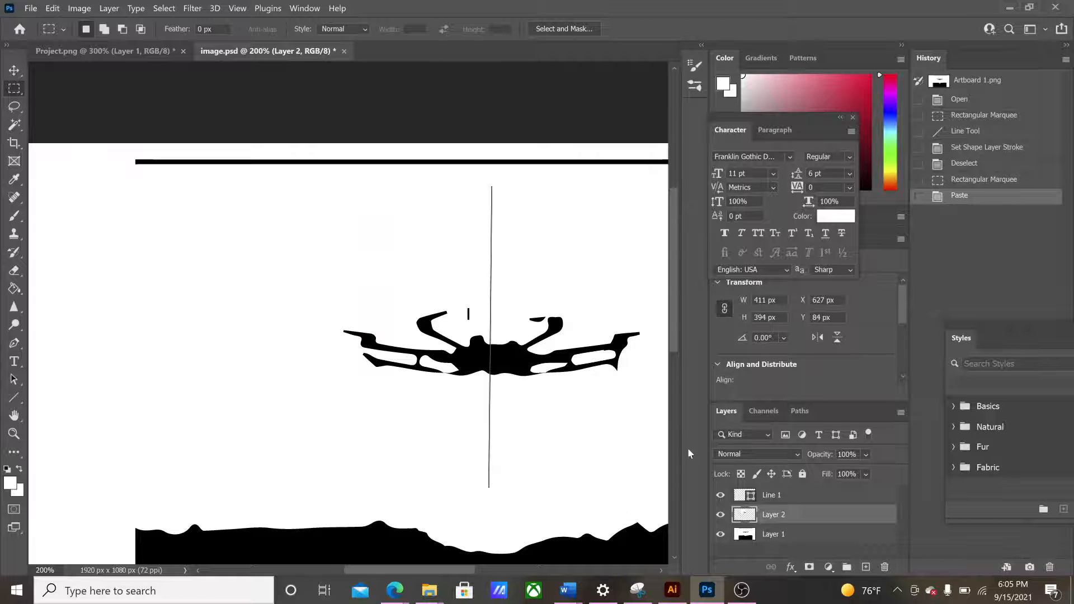
Select the drone's right half on Layer 1 with a marquee about 282 by 394 px and copy it onto its own layer.
left_click(762, 535)
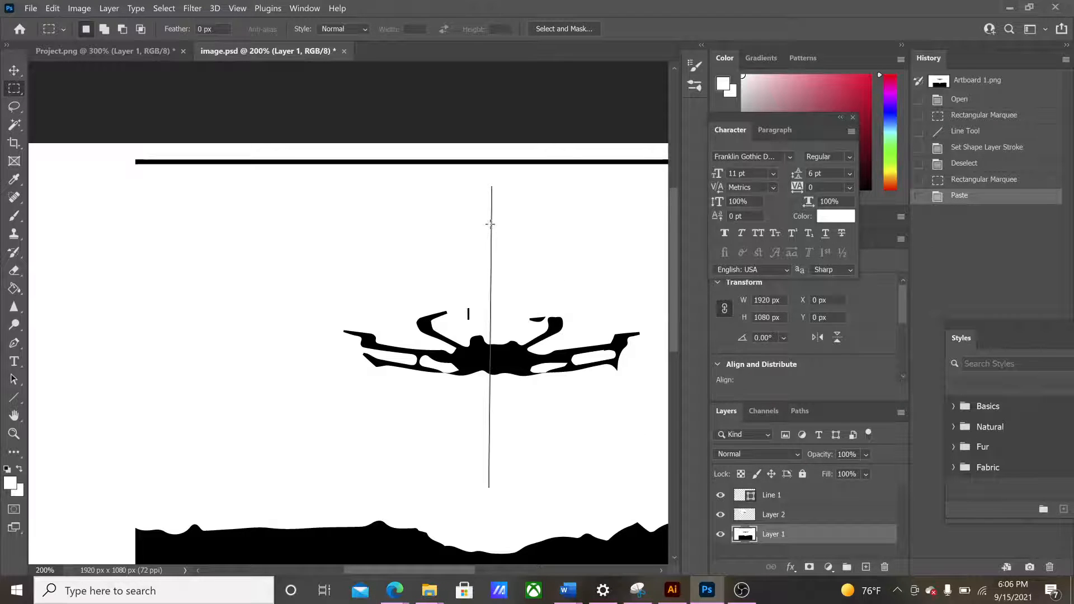
left_click_drag(491, 222, 649, 443)
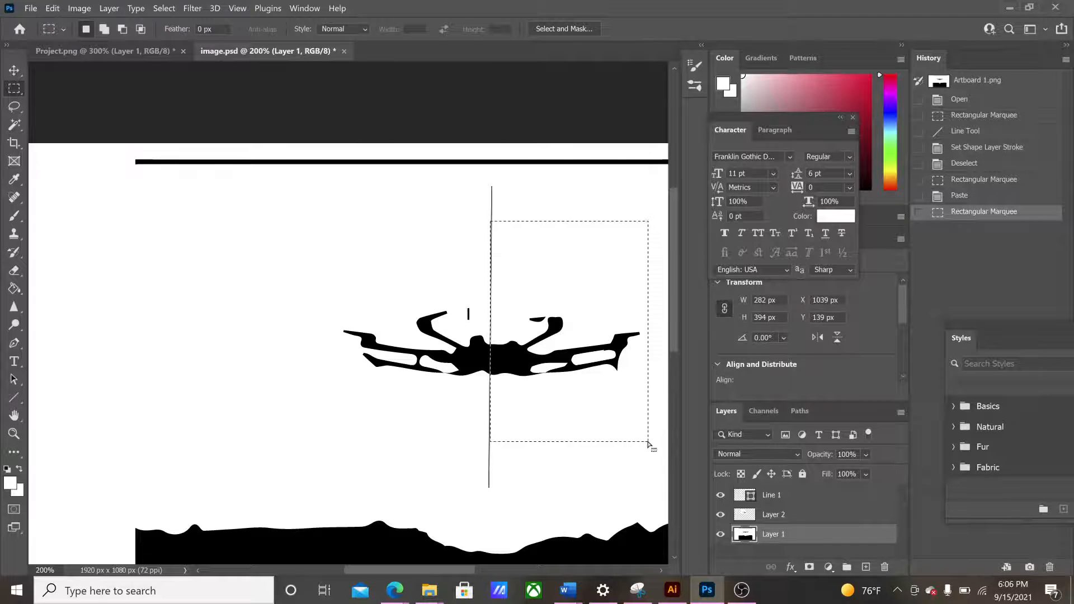
key("ctrl+c")
key("ctrl+v")
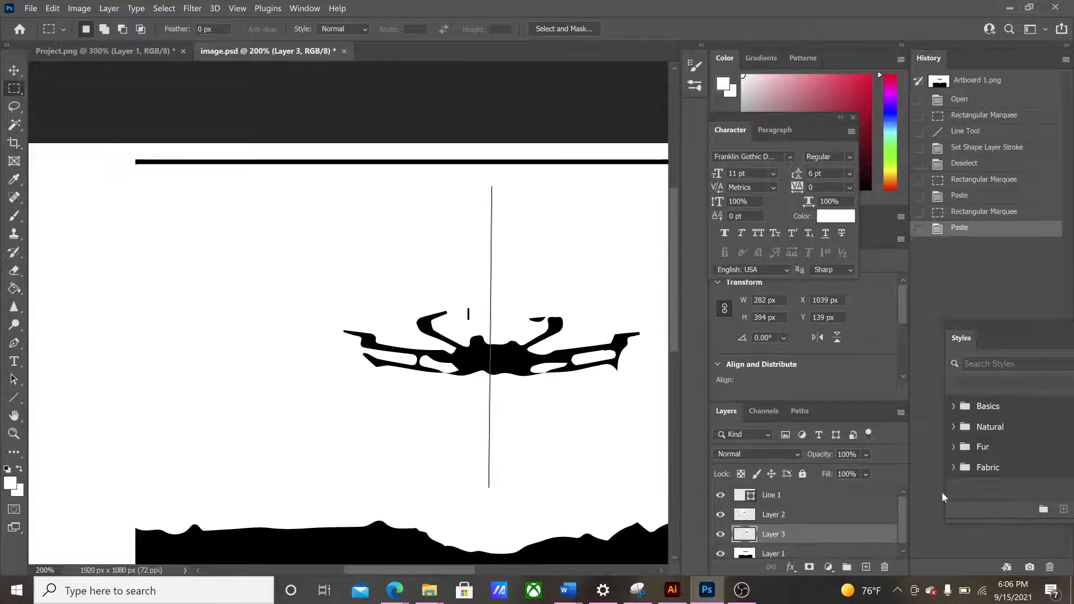
Delete the Line 1 guide layer and the original Layer 1, keeping the two copied drone halves.
left_click_drag(904, 508, 904, 516)
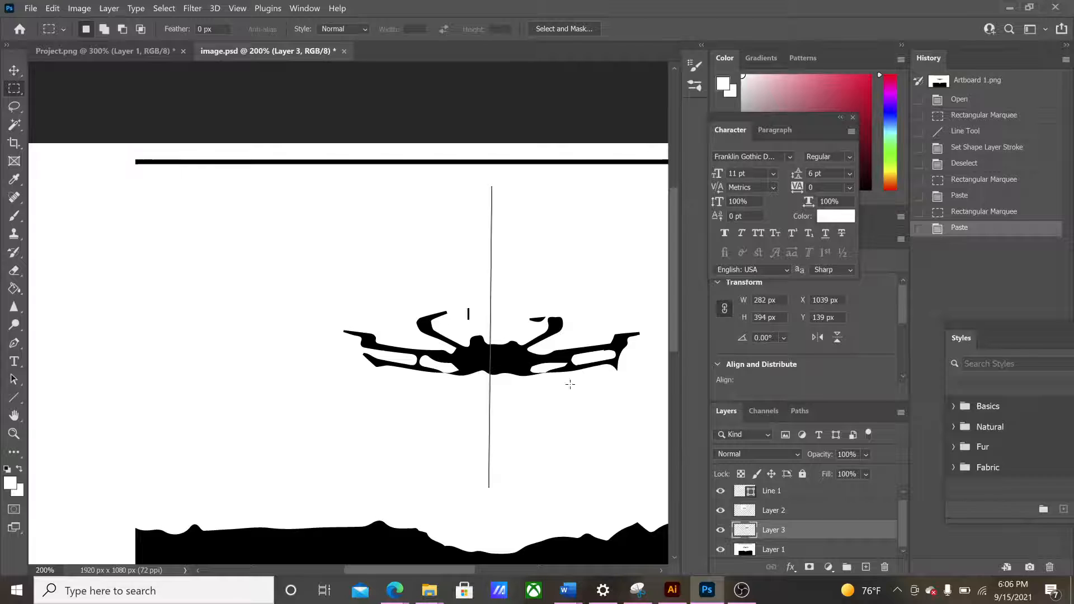
left_click(765, 509)
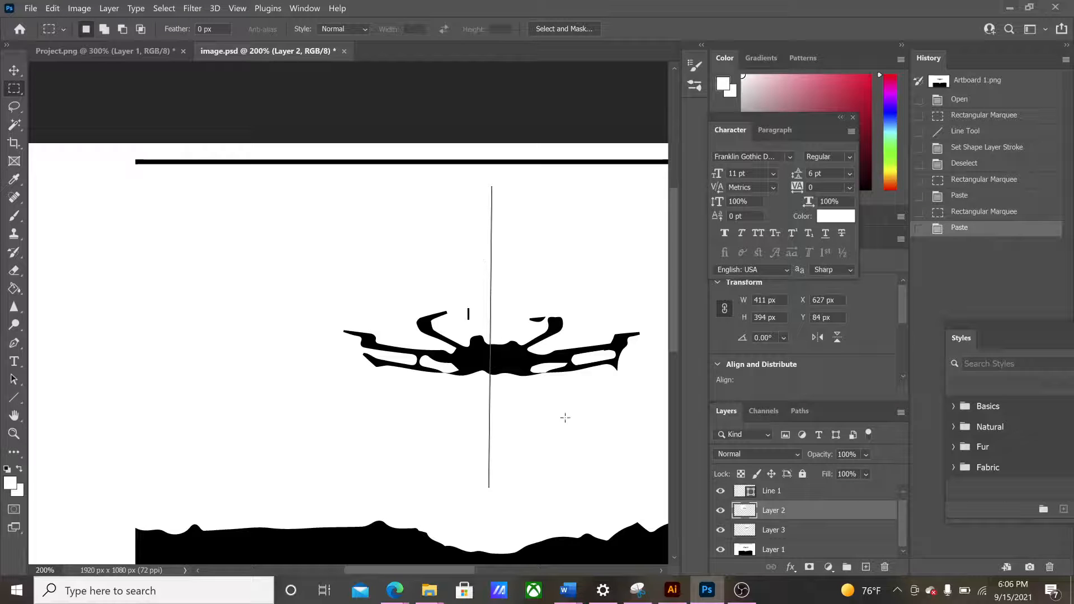
left_click(764, 491)
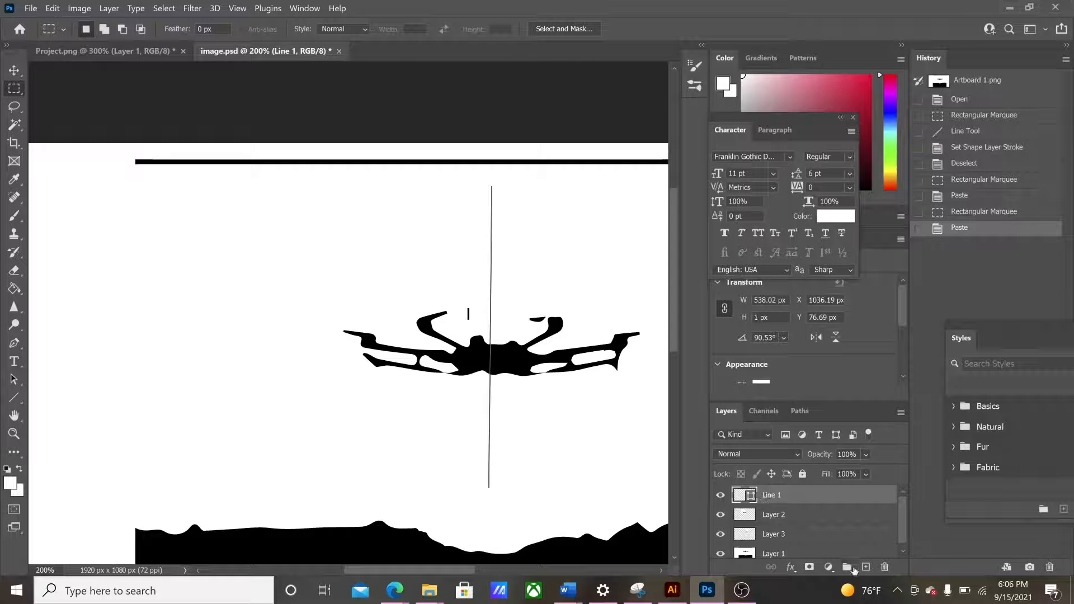
left_click(885, 566)
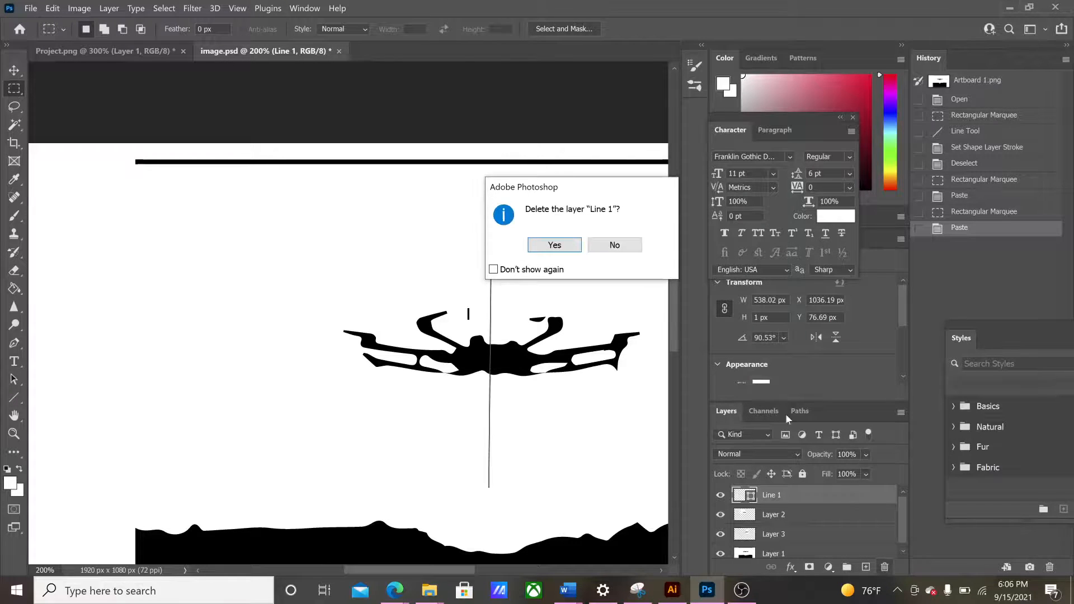
left_click(551, 245)
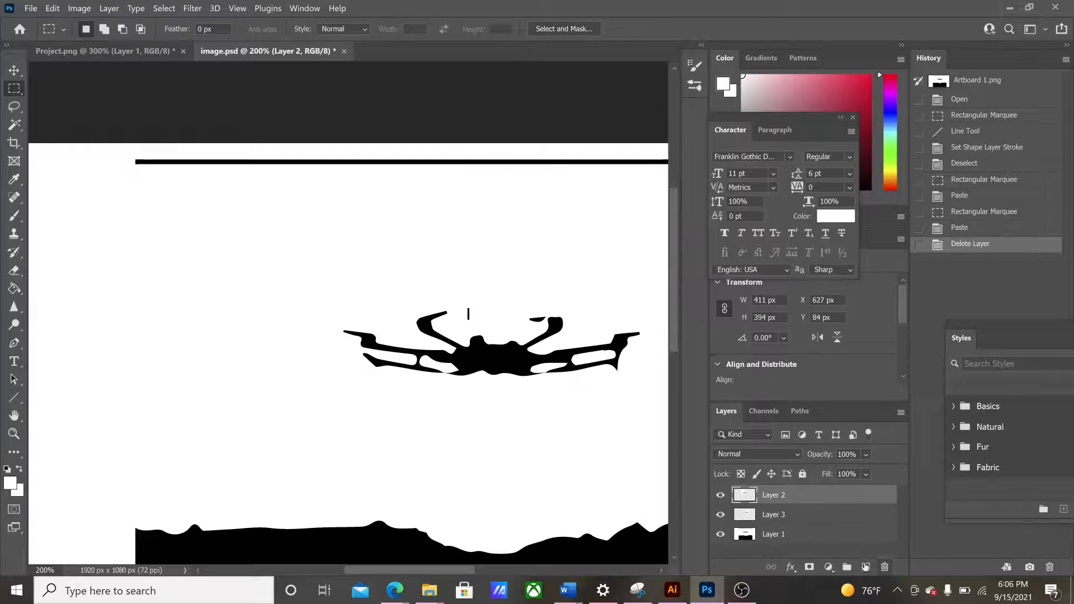
left_click(763, 535)
left_click(885, 567)
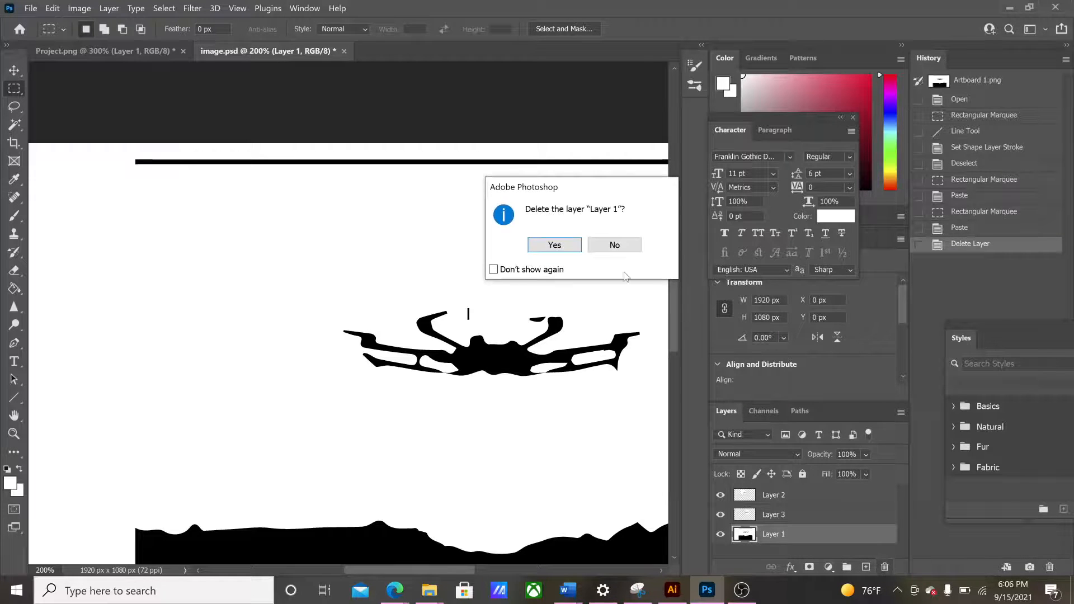
left_click(548, 243)
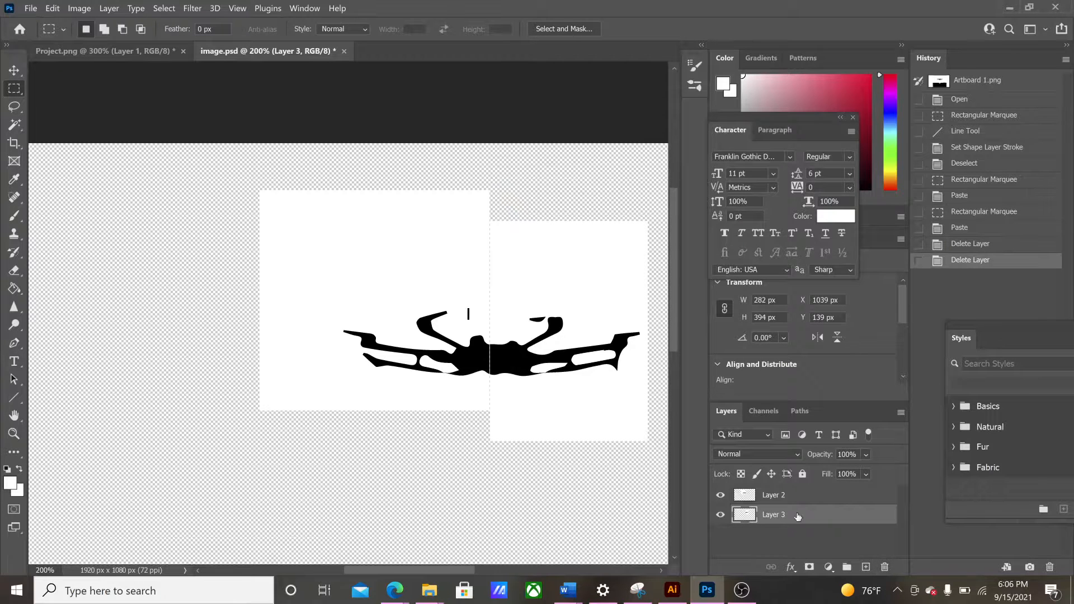
Remove the white background and the white arm cutouts from the drone's right half on Layer 3 with the Magic Wand.
left_click(14, 124)
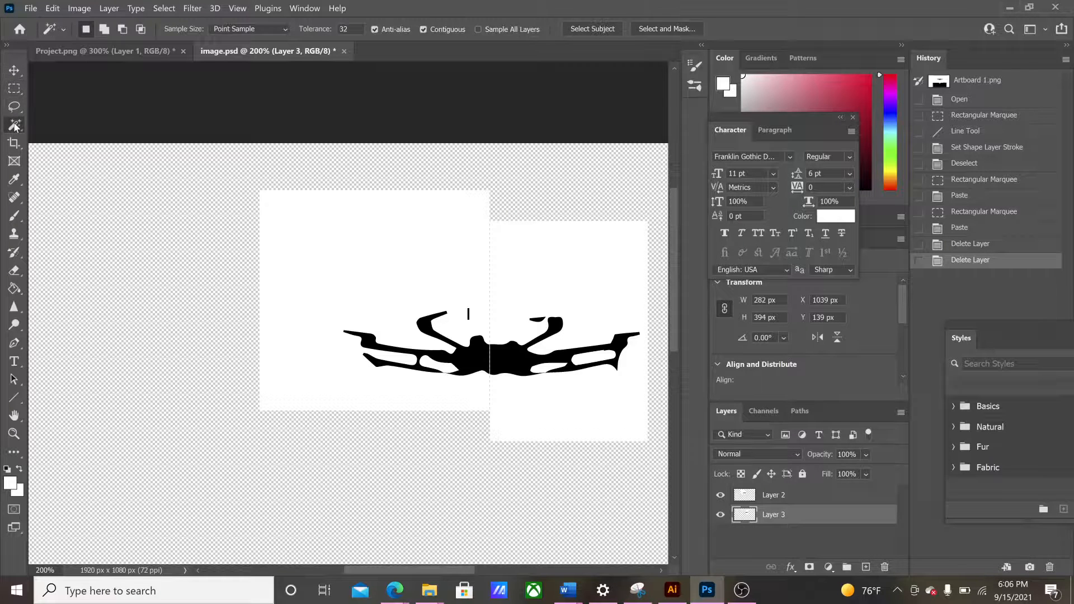
left_click(421, 251)
left_click(582, 290)
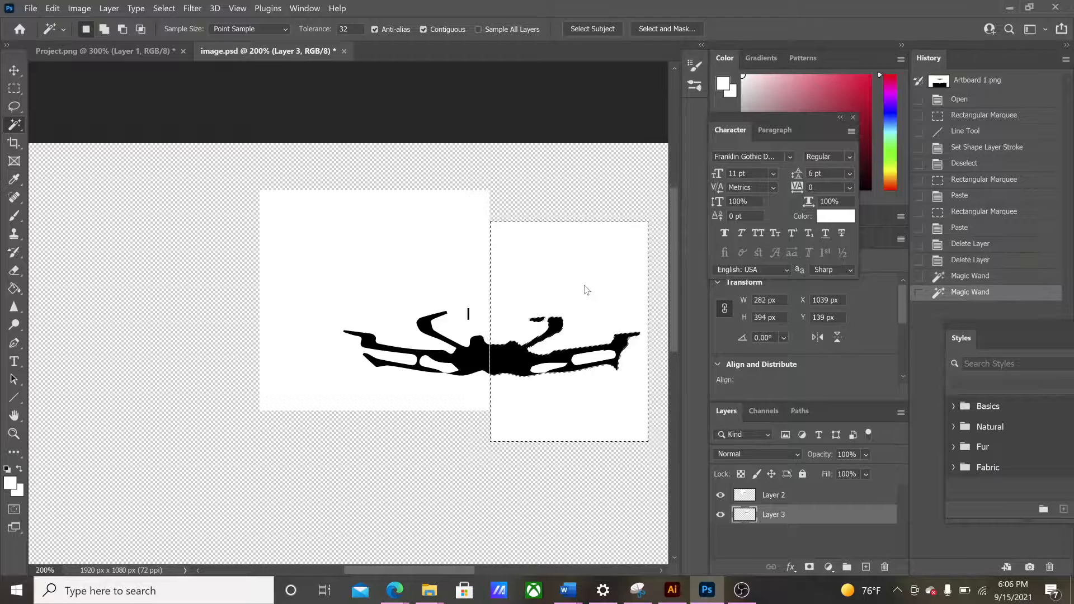
key("Delete")
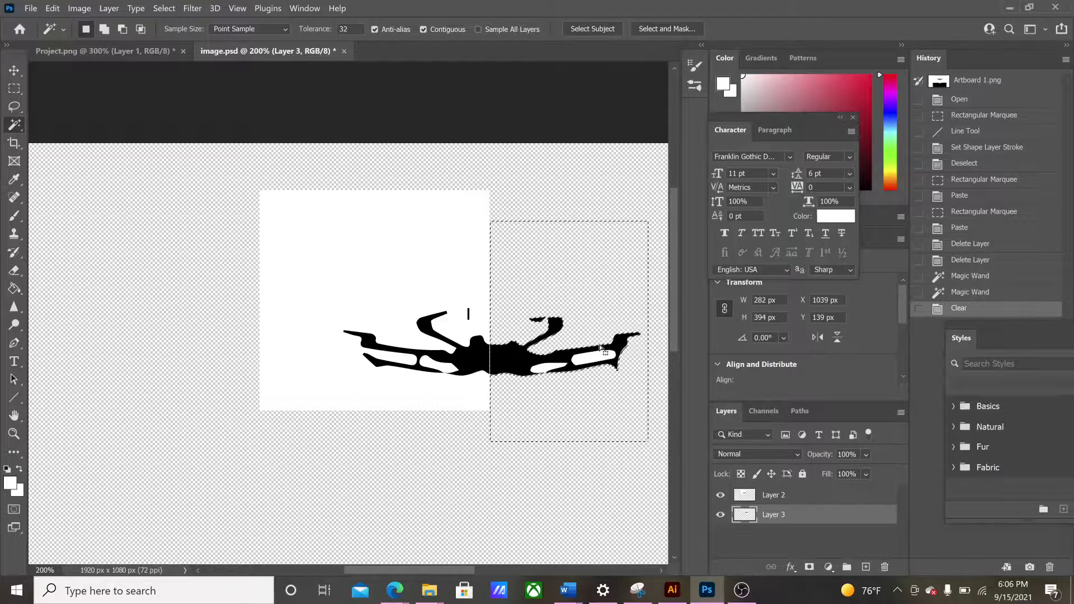
left_click(602, 354)
key("Delete")
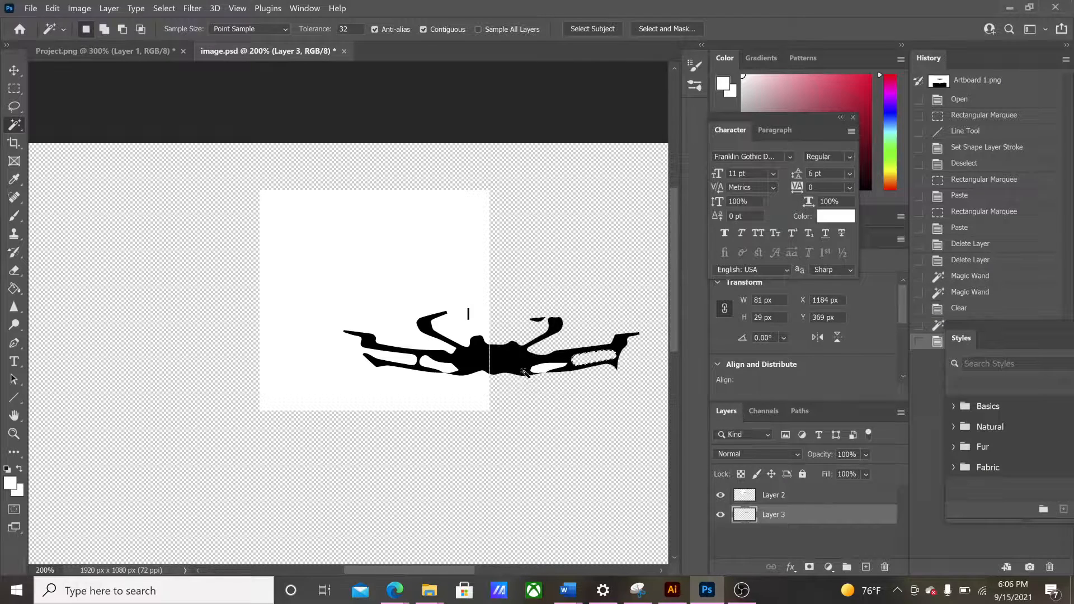
left_click(541, 373)
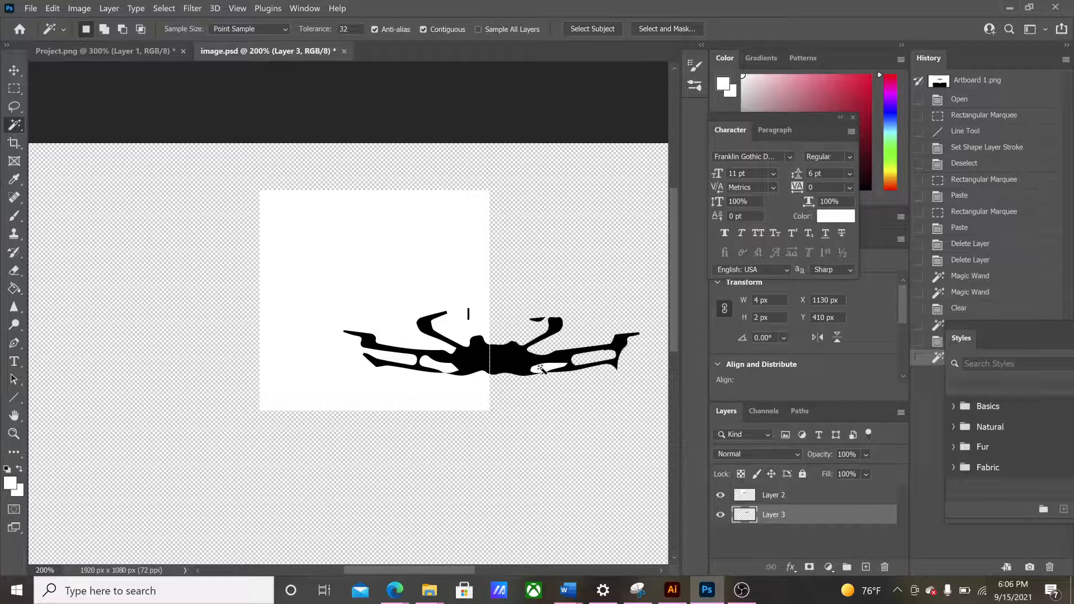
left_click(541, 372)
key("Delete")
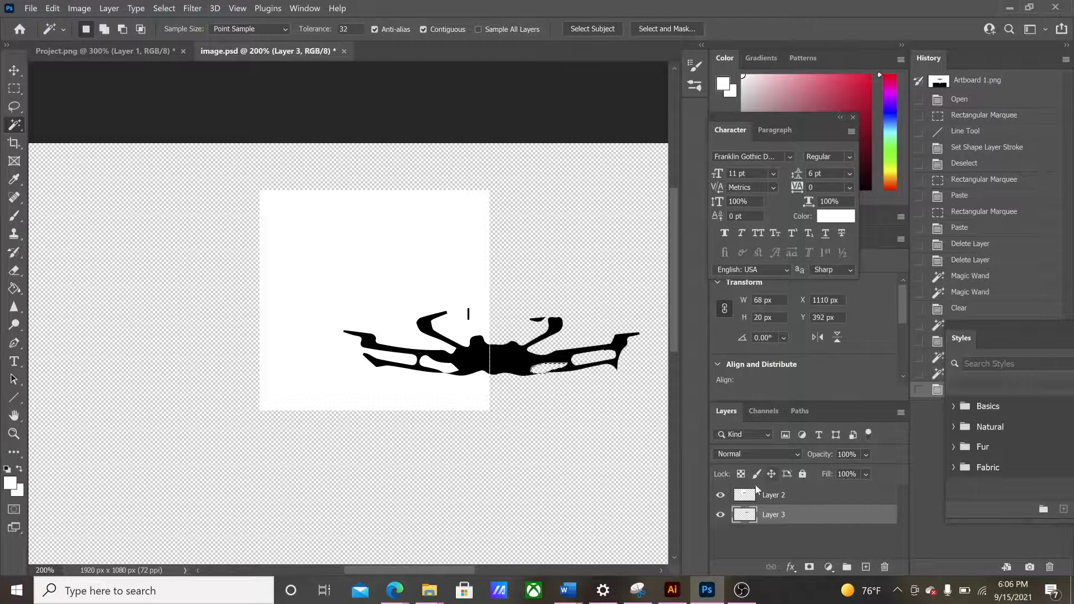
Remove the white background and the remaining white arm cutout from the drone's left half on Layer 2 with the Magic Wand.
left_click(765, 495)
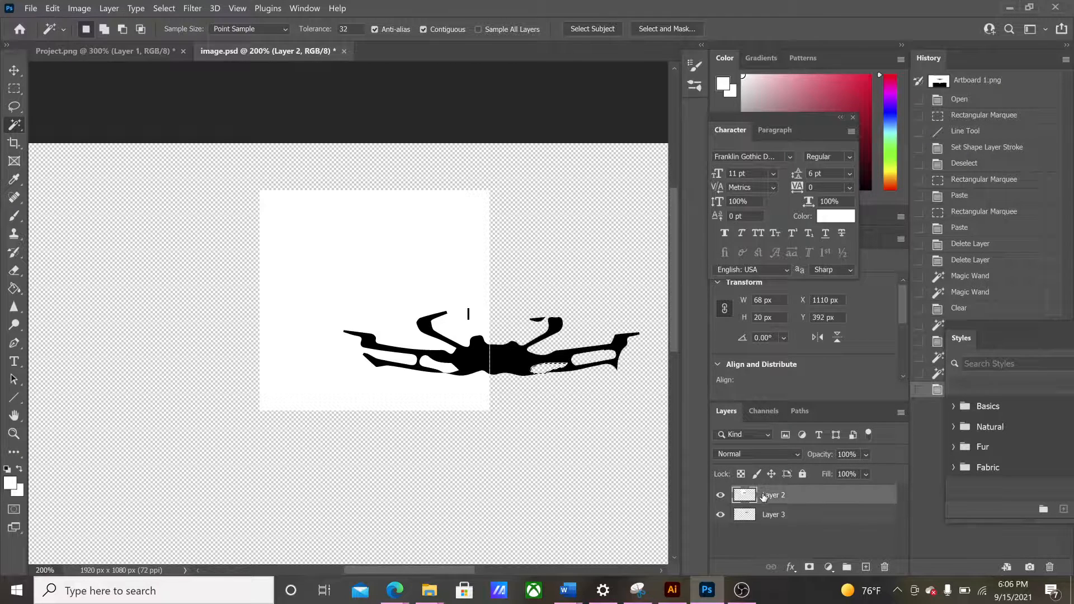
left_click(473, 263)
key("Delete")
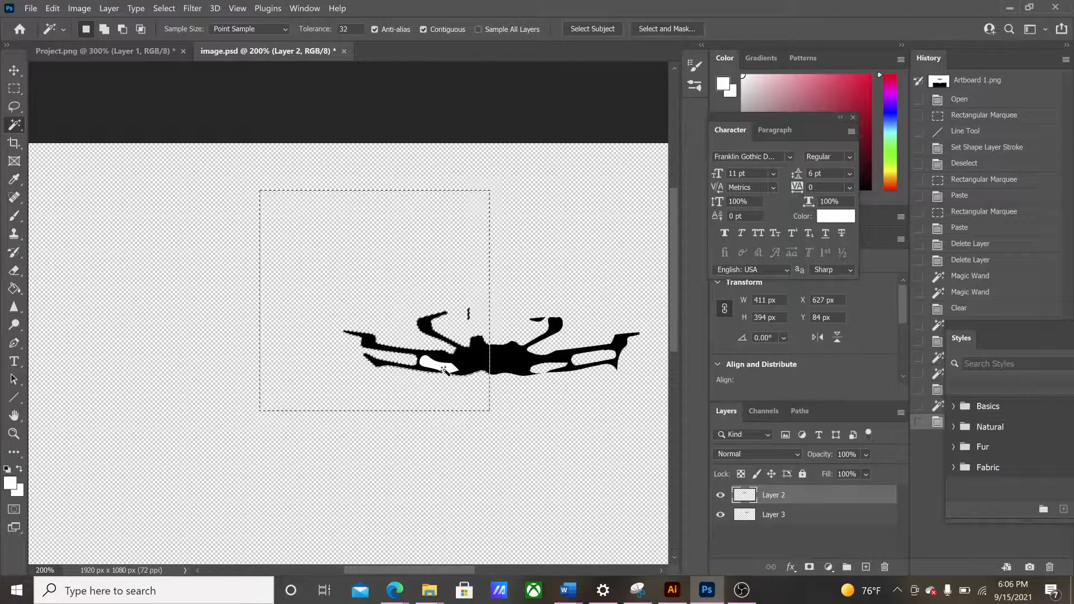
left_click(444, 370)
key("Delete")
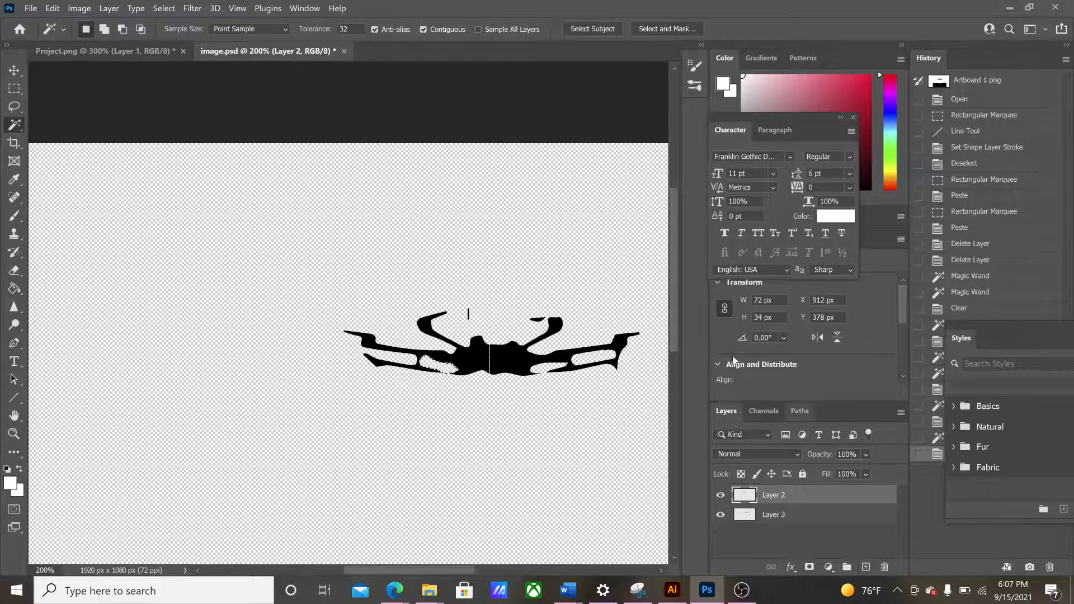
Add two new layers and draw a white rectangle of about 1916 by 1081 px covering the canvas with the Rectangle tool.
left_click(866, 567)
left_click(866, 566)
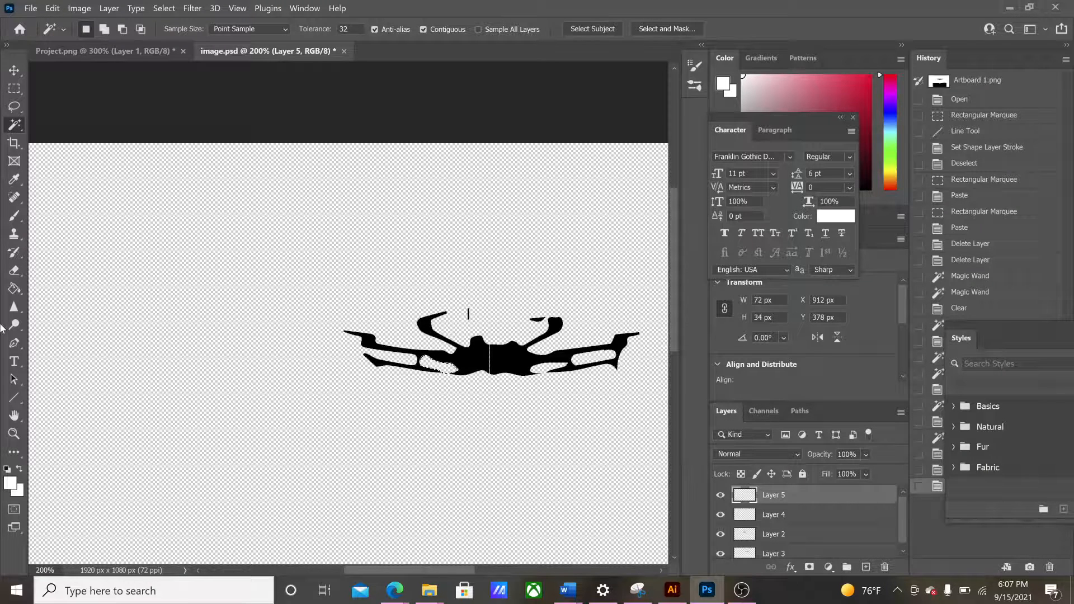
left_click(14, 397)
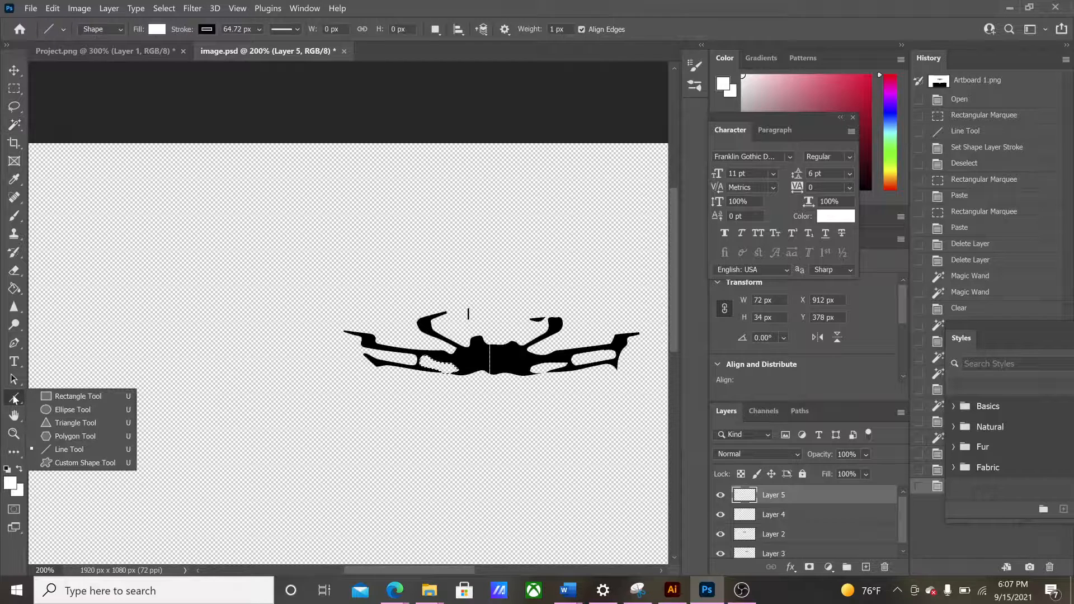
left_click(56, 397)
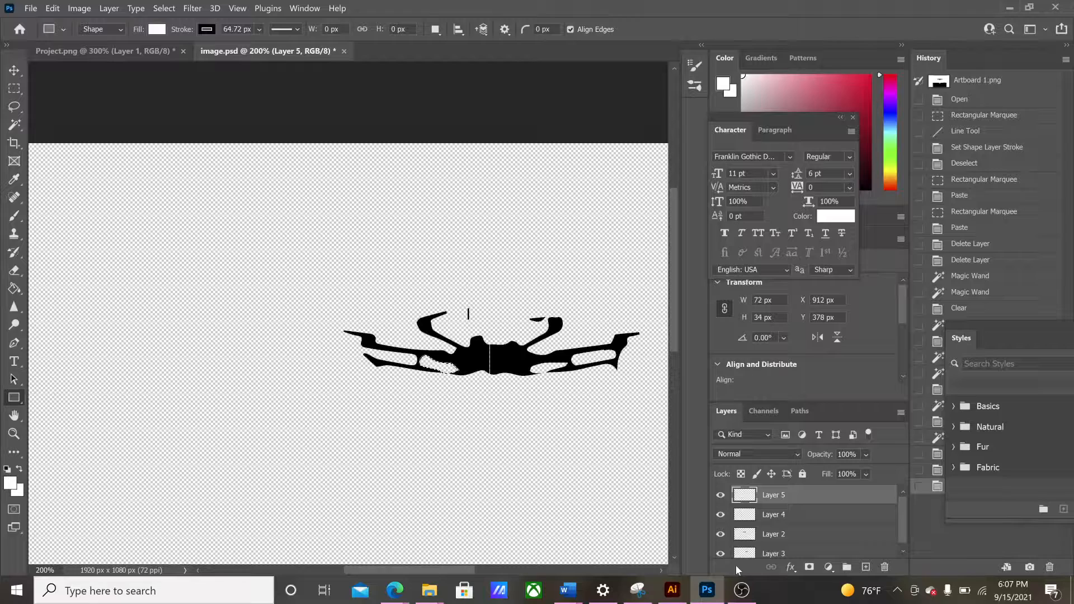
key("ctrl+minus")
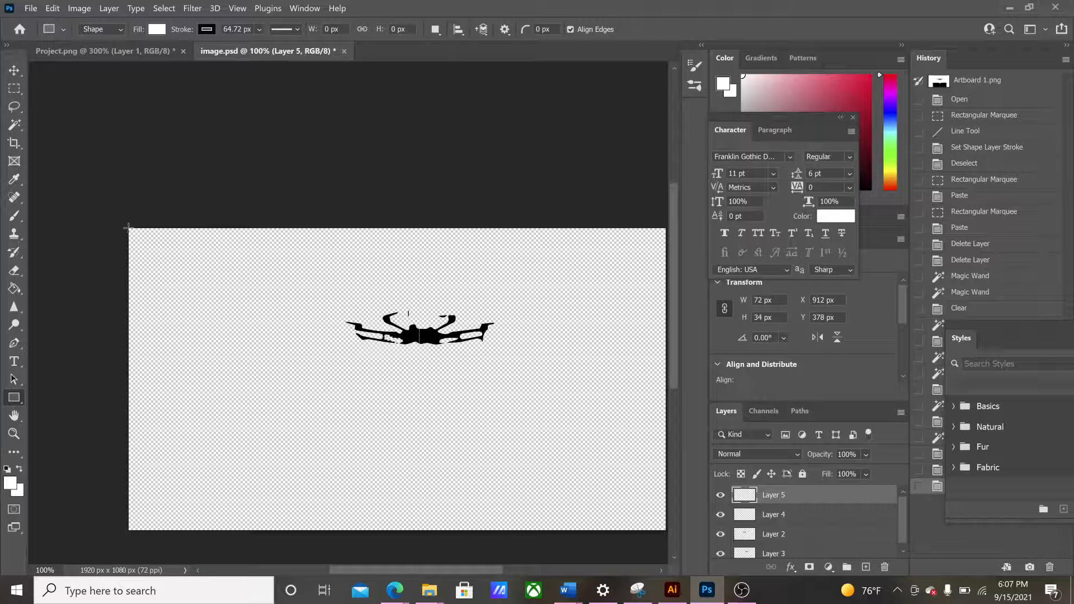
left_click_drag(128, 228, 600, 530)
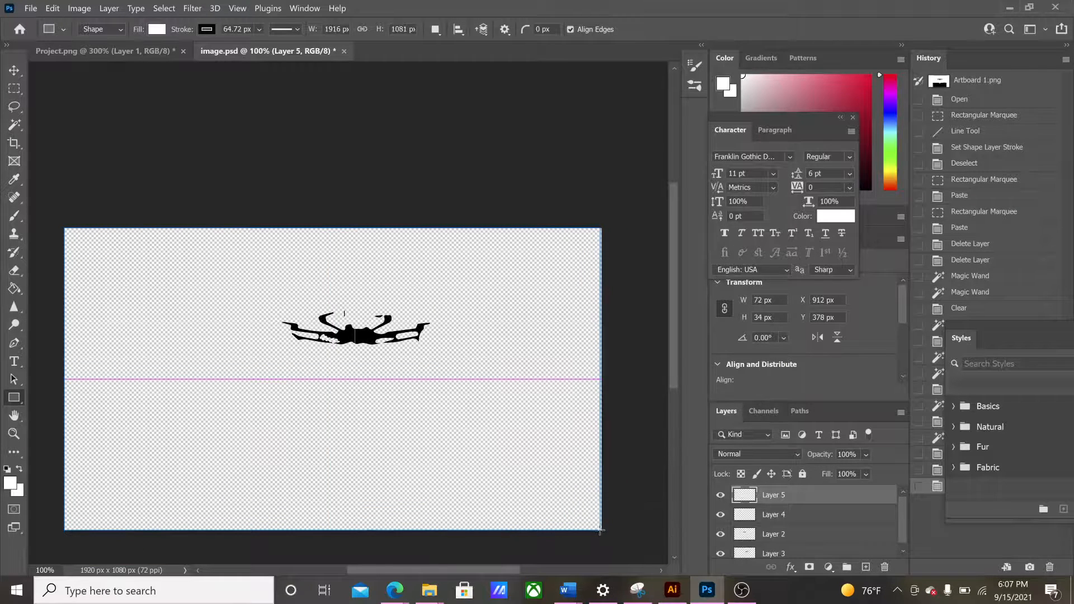
Set the rectangle's stroke to none and place its layer at the very bottom of the layer stack.
scroll(903, 296, "down", 3)
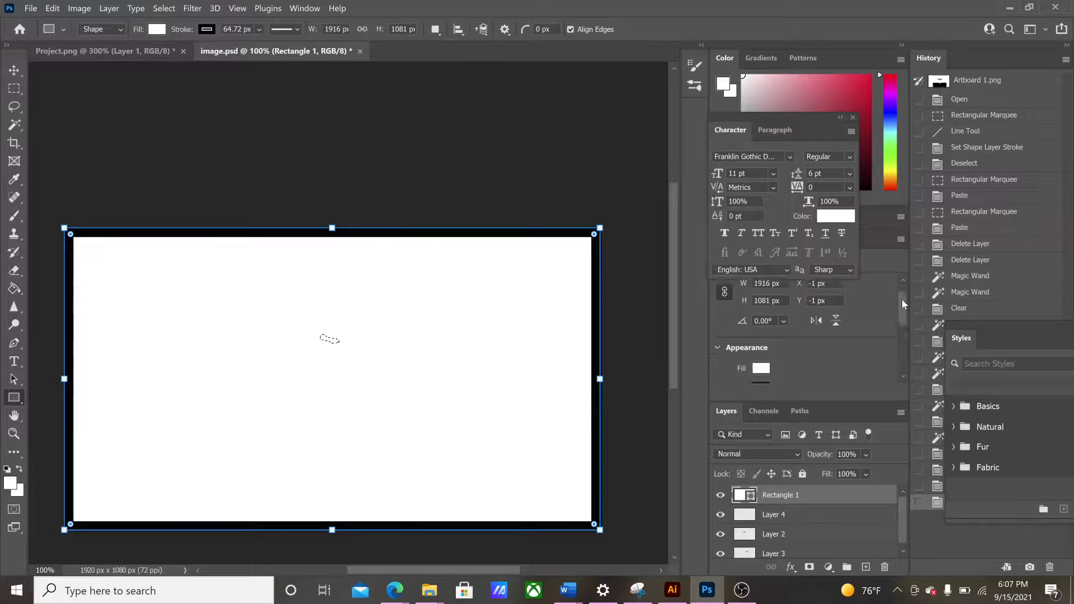
left_click(762, 335)
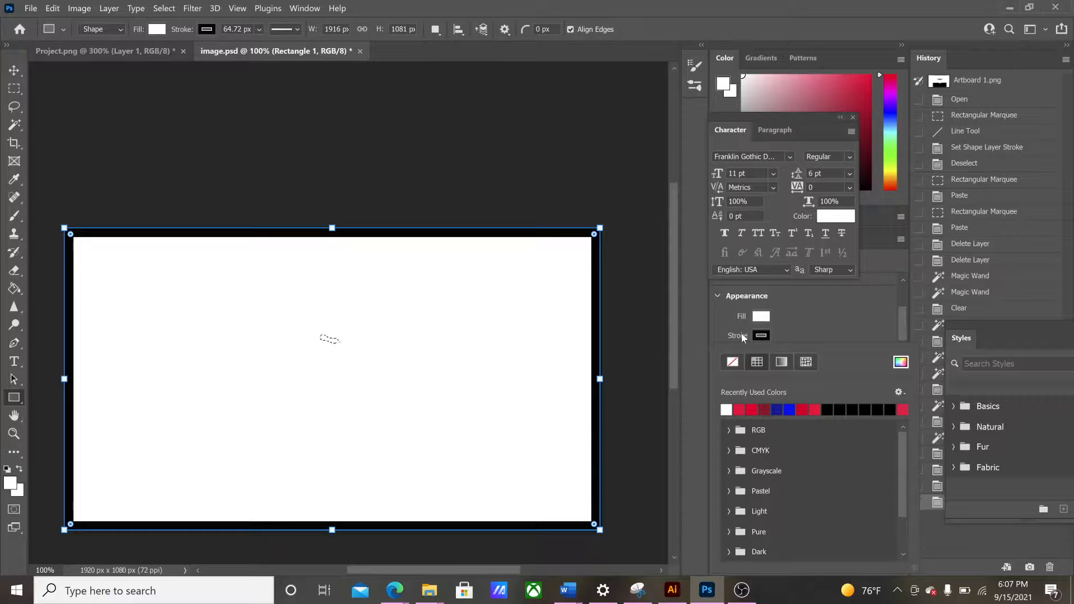
left_click(732, 362)
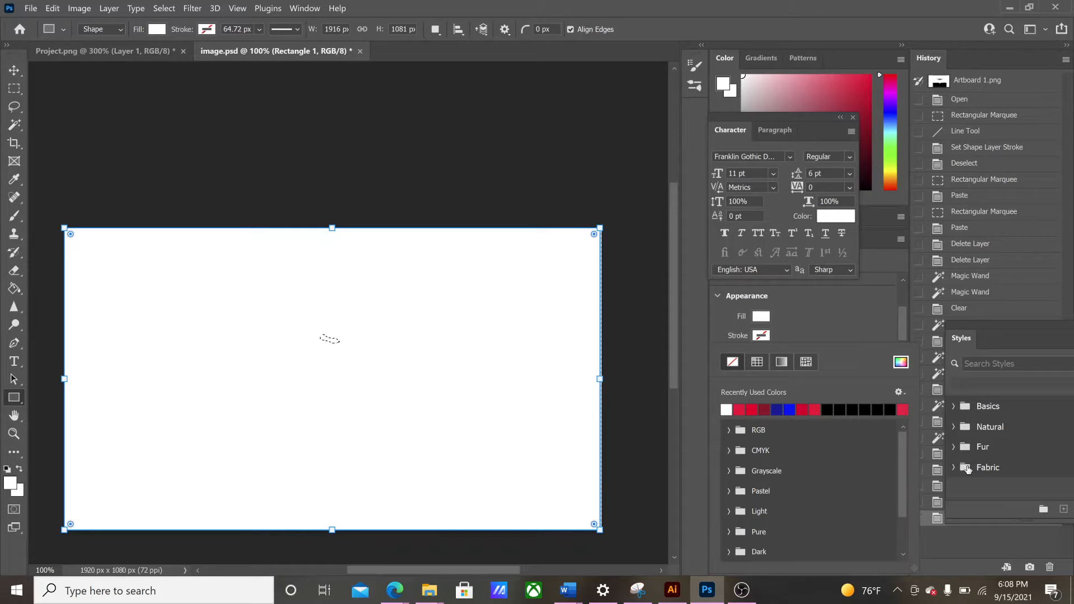
left_click(14, 70)
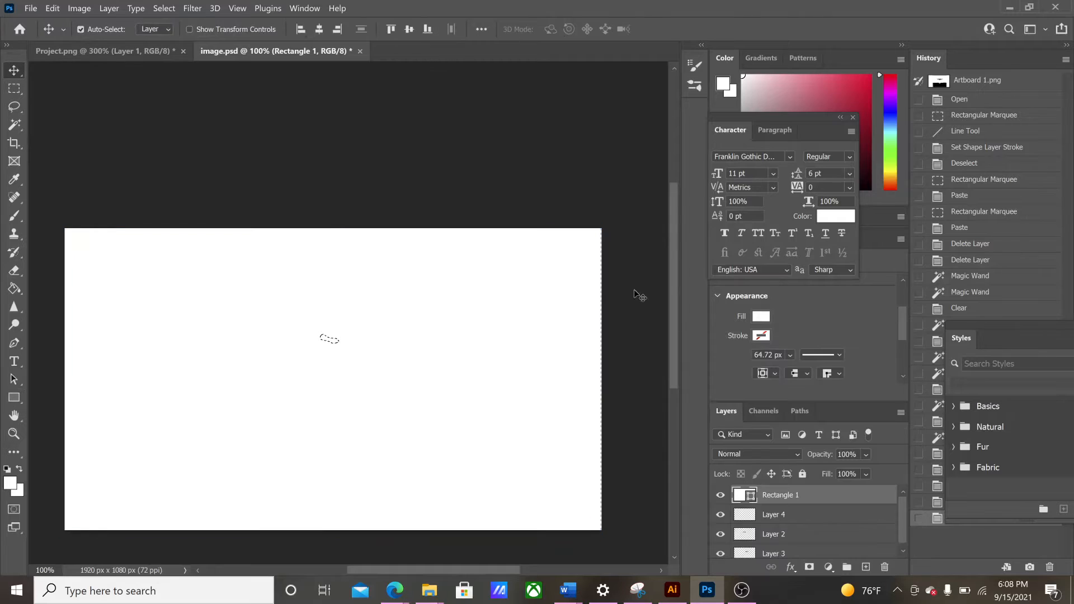
left_click_drag(769, 493, 774, 551)
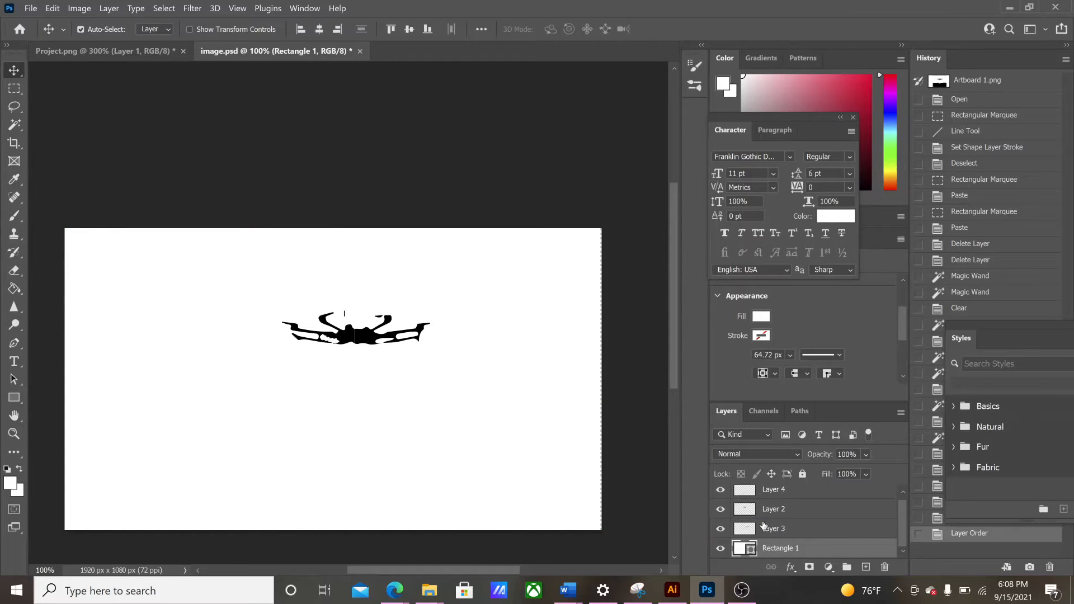
Shift the drone's left half on Layer 2 slightly to close the seam with the right half.
mouse_move(347, 340)
left_mouse_down()
mouse_move(372, 341)
mouse_move(334, 331)
mouse_move(353, 333)
left_mouse_up()
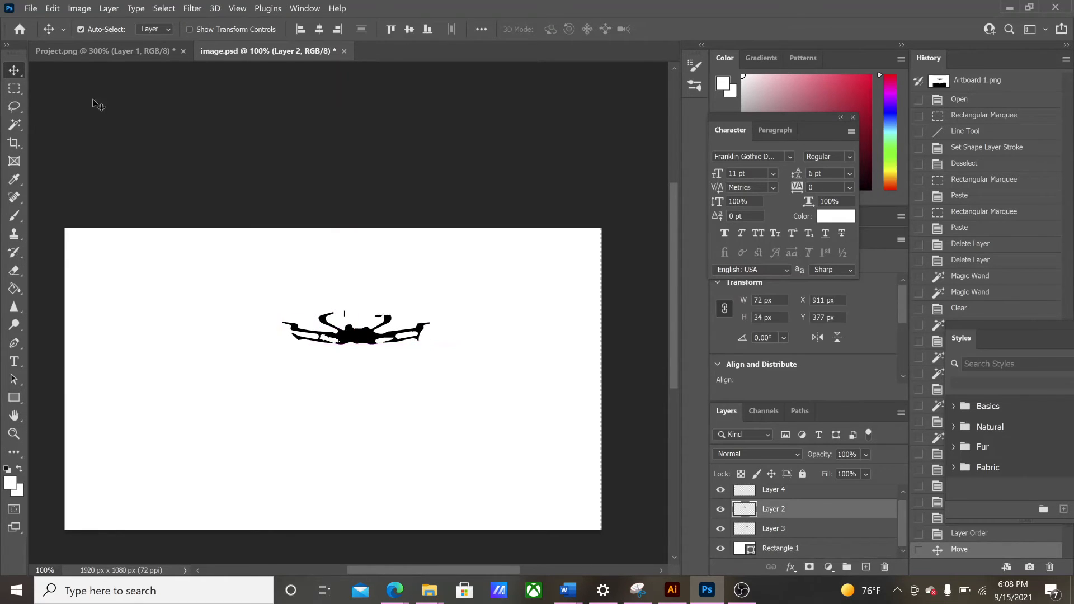